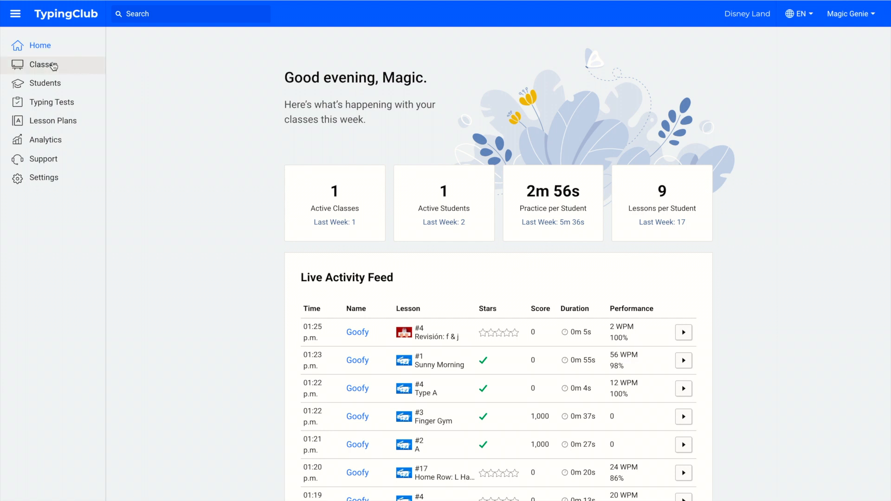
Open the class settings of the Animal Kingdom class.
{"action": "left_click", "coordinate": [50, 65]}
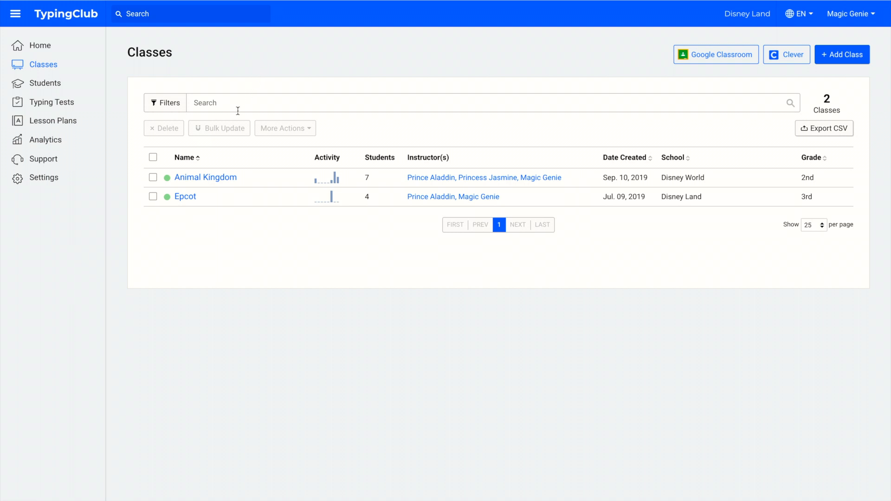
{"action": "left_click", "coordinate": [214, 179]}
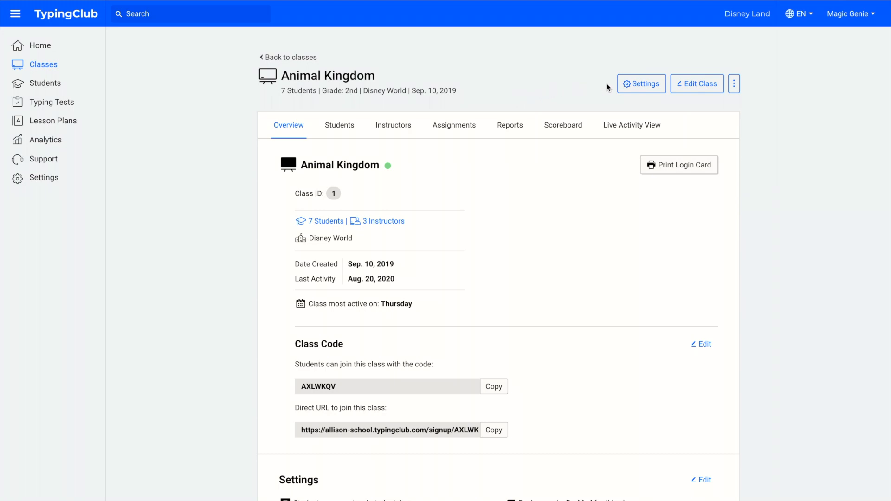
{"action": "left_click", "coordinate": [624, 84]}
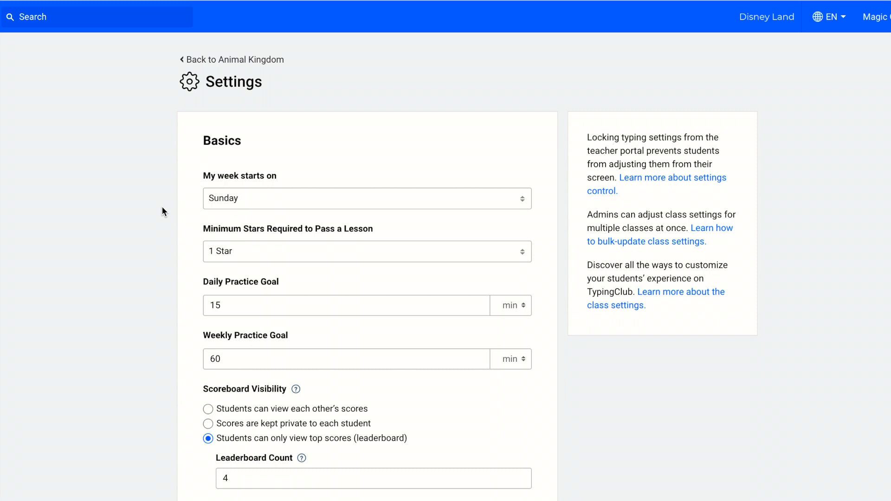
Examine the week start day choices, minimum stars requirement, and daily and weekly practice goal options in the Basics settings.
{"action": "scroll", "coordinate": [162, 207], "scroll_direction": "down", "scroll_amount": 2}
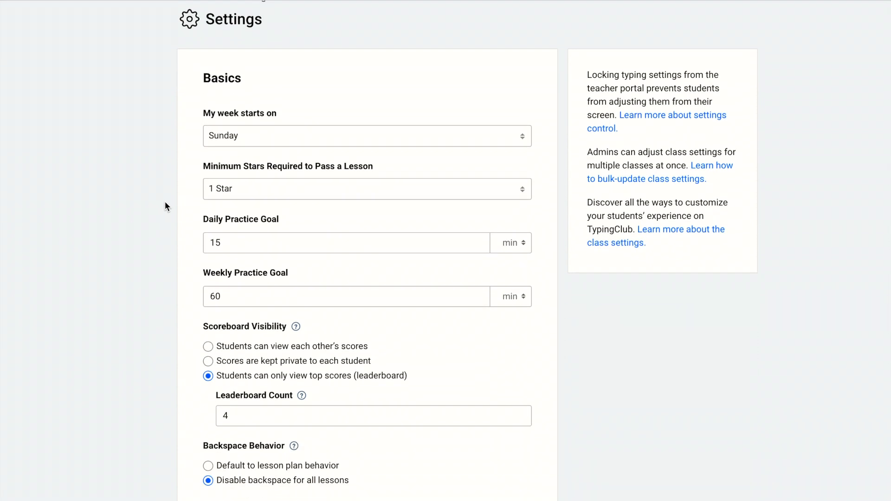
{"action": "left_click", "coordinate": [280, 137]}
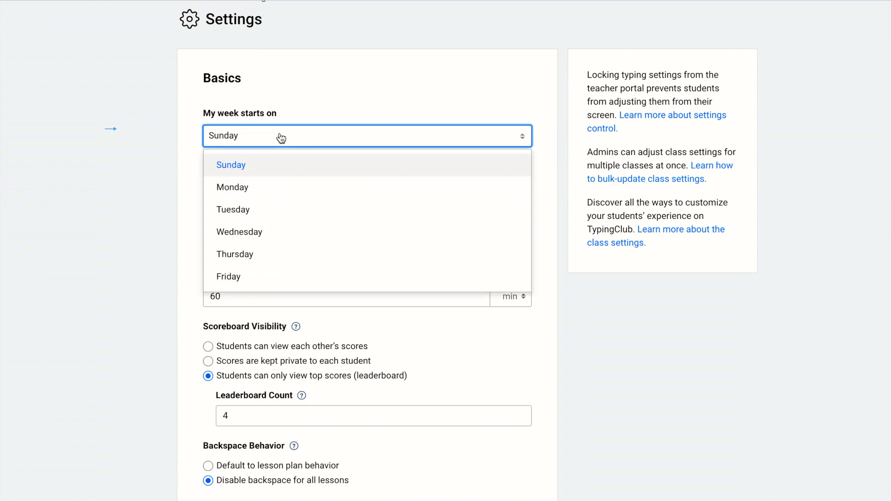
{"action": "left_click", "coordinate": [281, 138]}
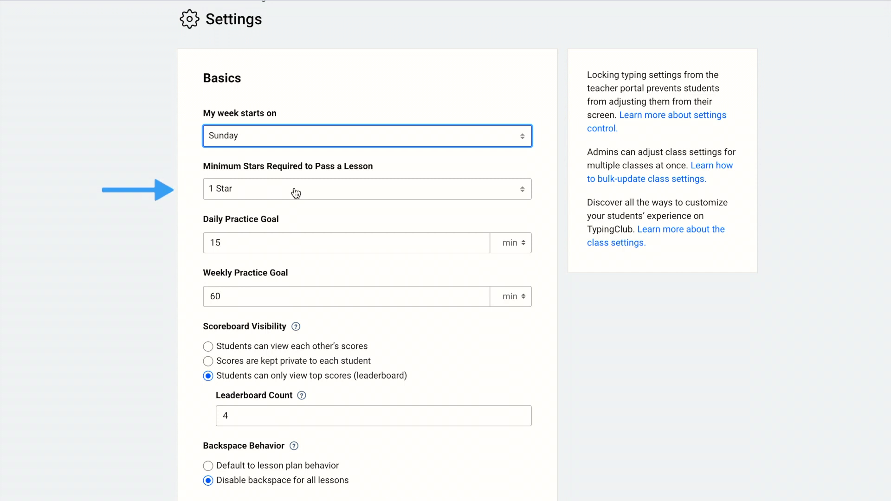
{"action": "scroll", "coordinate": [296, 193], "scroll_direction": "down", "scroll_amount": 1}
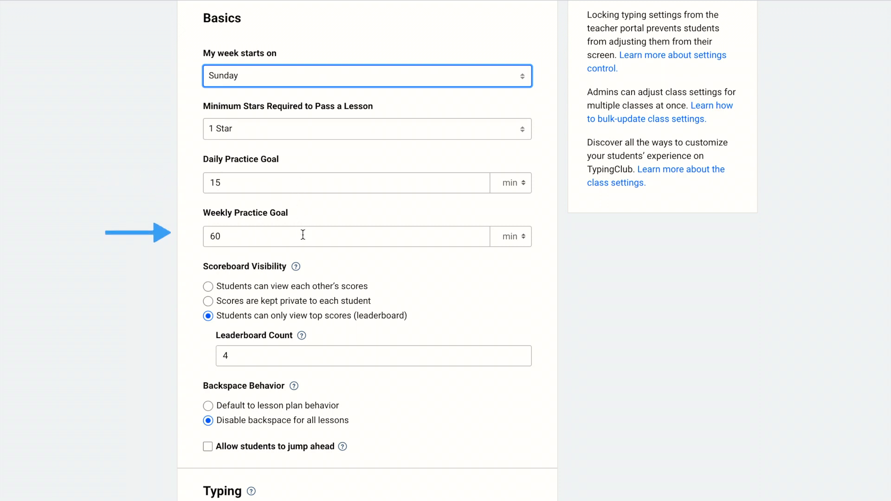
{"action": "left_click", "coordinate": [520, 185]}
{"action": "left_click", "coordinate": [520, 184]}
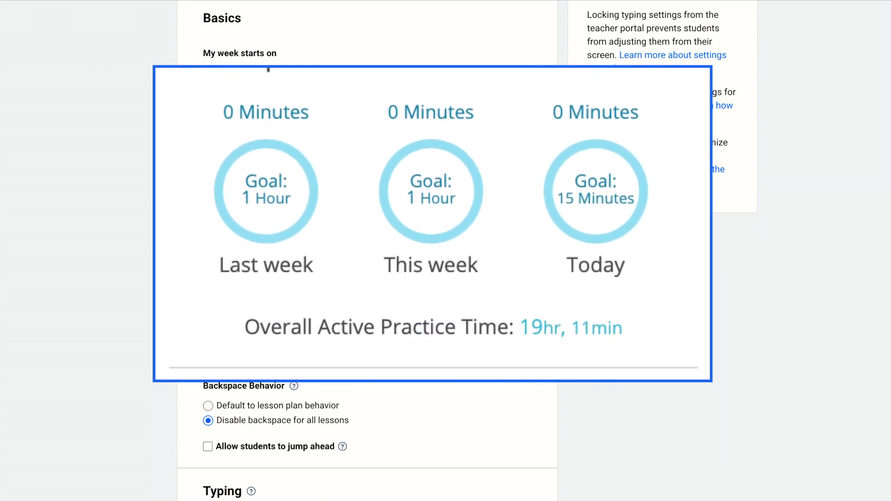
Set the Leaderboard Count under Scoreboard Visibility to 1.
{"action": "scroll", "coordinate": [459, 205], "scroll_direction": "down", "scroll_amount": 1}
{"action": "scroll", "coordinate": [461, 205], "scroll_direction": "down", "scroll_amount": 1}
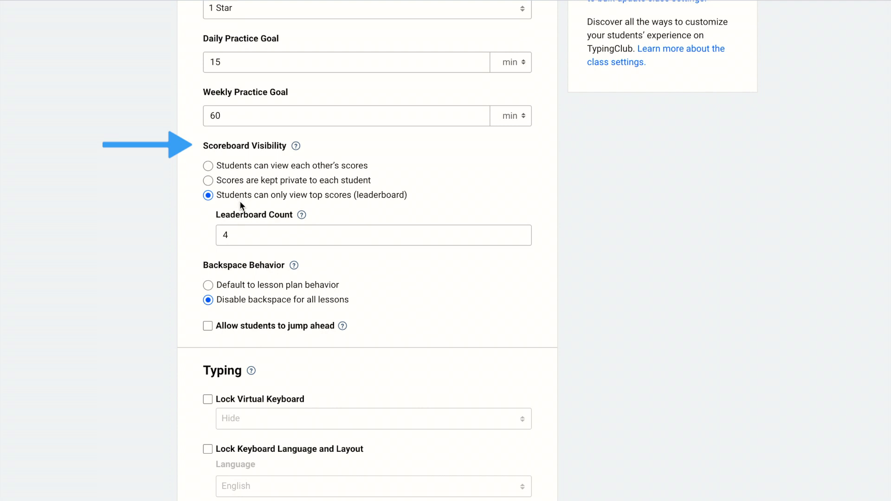
{"action": "left_click", "coordinate": [248, 234]}
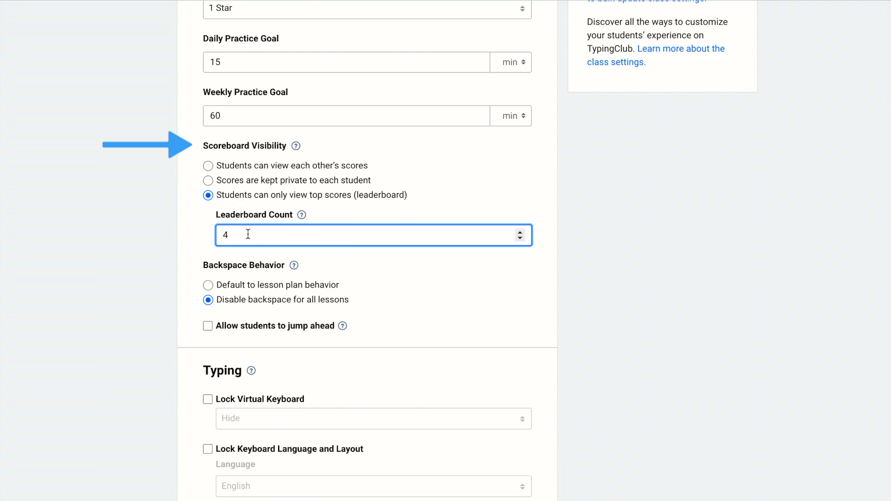
{"action": "key", "text": "BackSpace"}
{"action": "type", "text": "1"}
{"action": "left_click", "coordinate": [188, 213]}
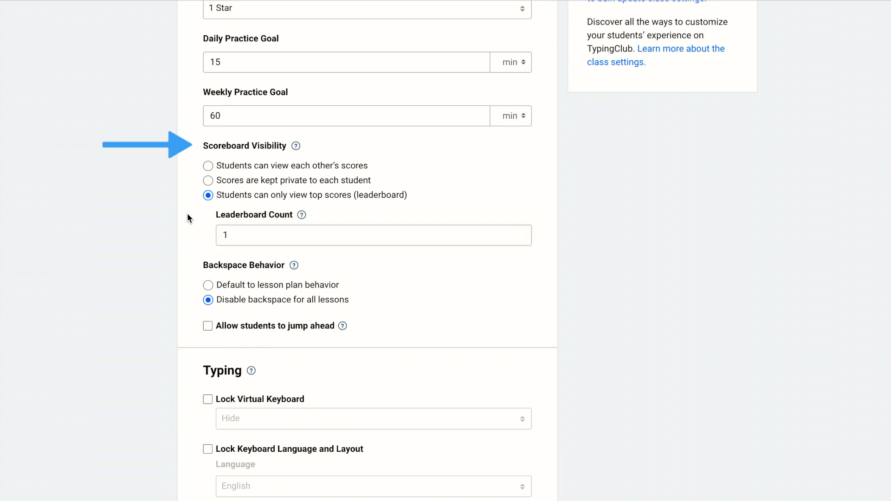
Try Lock Virtual Keyboard, check its show and hide choices, and switch the lock off again.
{"action": "scroll", "coordinate": [188, 213], "scroll_direction": "down", "scroll_amount": 2}
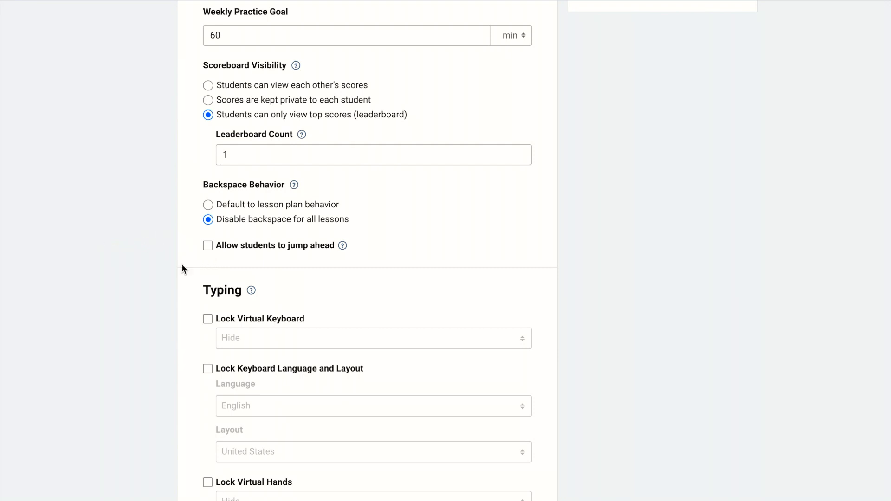
{"action": "scroll", "coordinate": [182, 264], "scroll_direction": "down", "scroll_amount": 4}
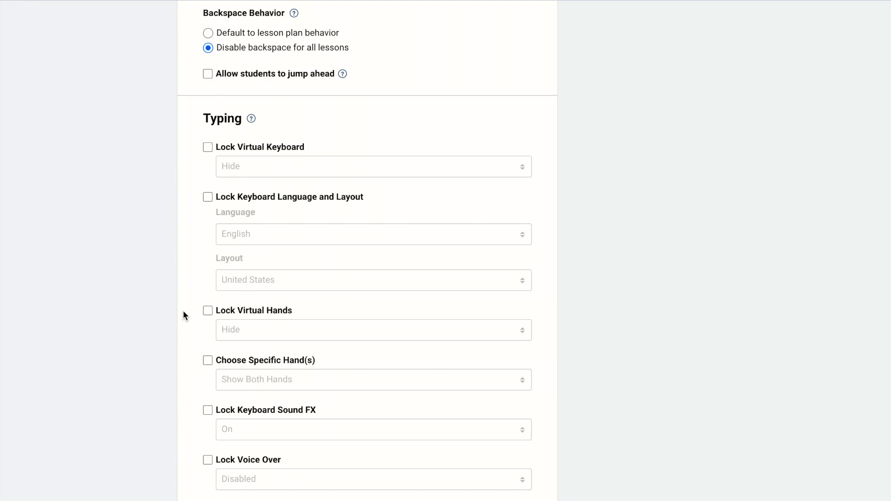
{"action": "left_click", "coordinate": [208, 147]}
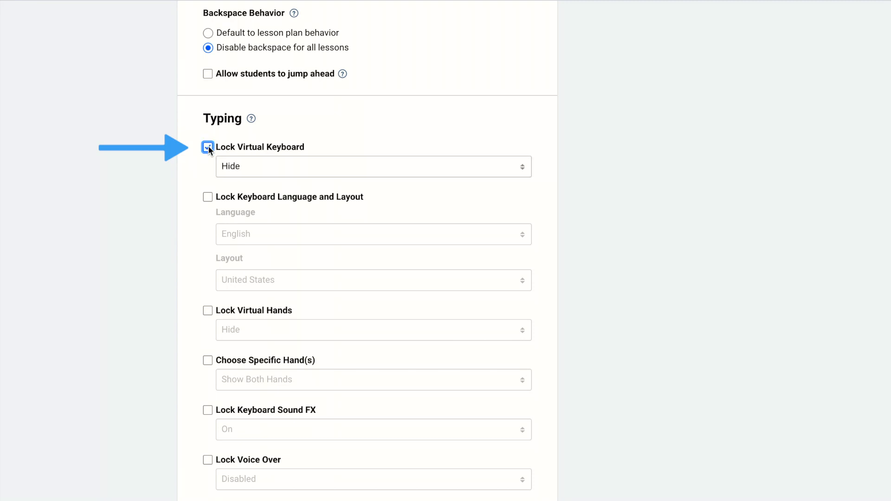
{"action": "left_click", "coordinate": [296, 168]}
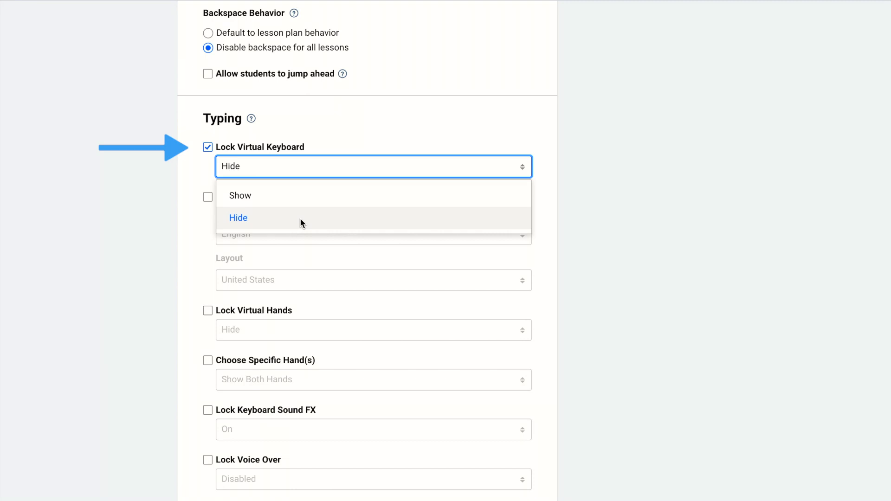
{"action": "left_click", "coordinate": [292, 172]}
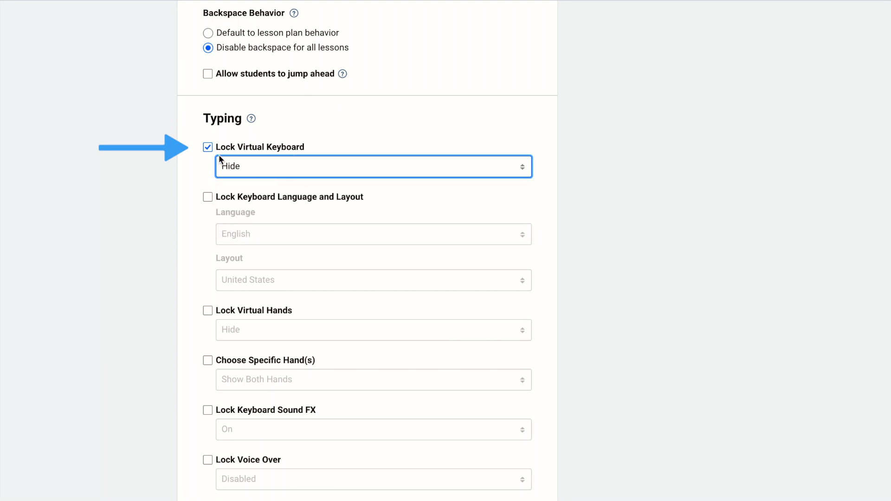
{"action": "left_click", "coordinate": [209, 147]}
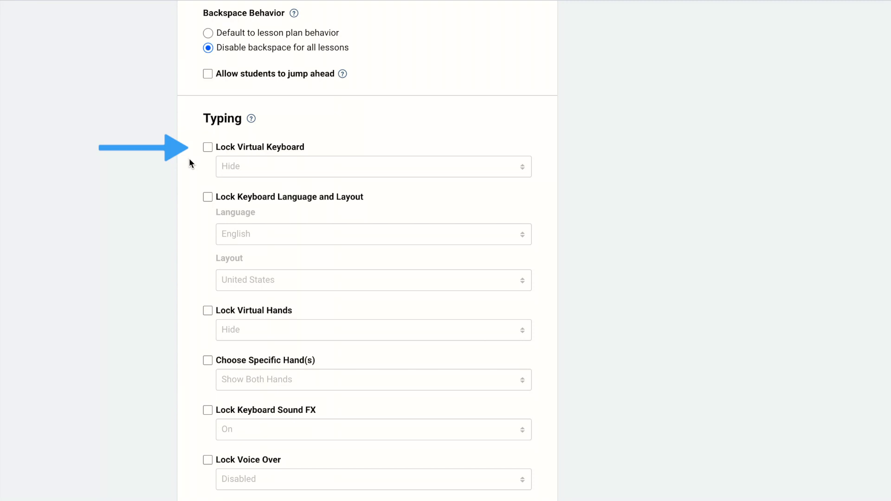
Try Lock Keyboard Language and Layout, then switch the lock off again.
{"action": "scroll", "coordinate": [190, 204], "scroll_direction": "down", "scroll_amount": 1}
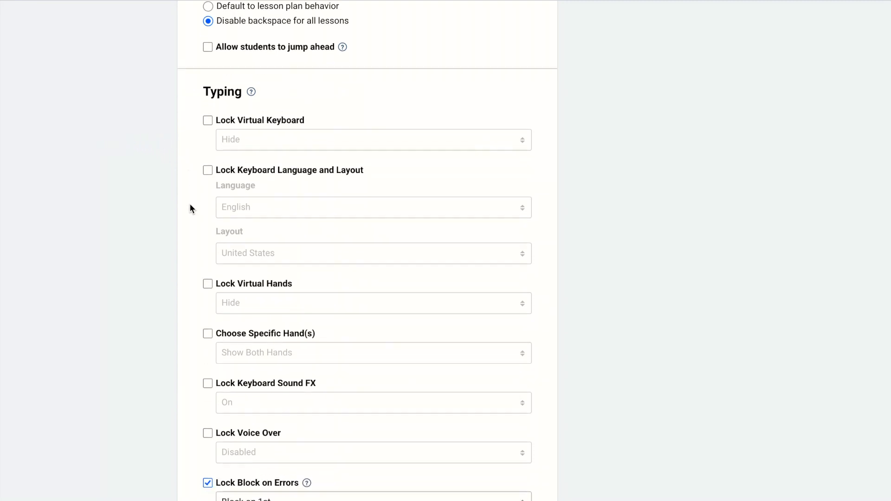
{"action": "scroll", "coordinate": [190, 207], "scroll_direction": "down", "scroll_amount": 1}
{"action": "left_click", "coordinate": [208, 149]}
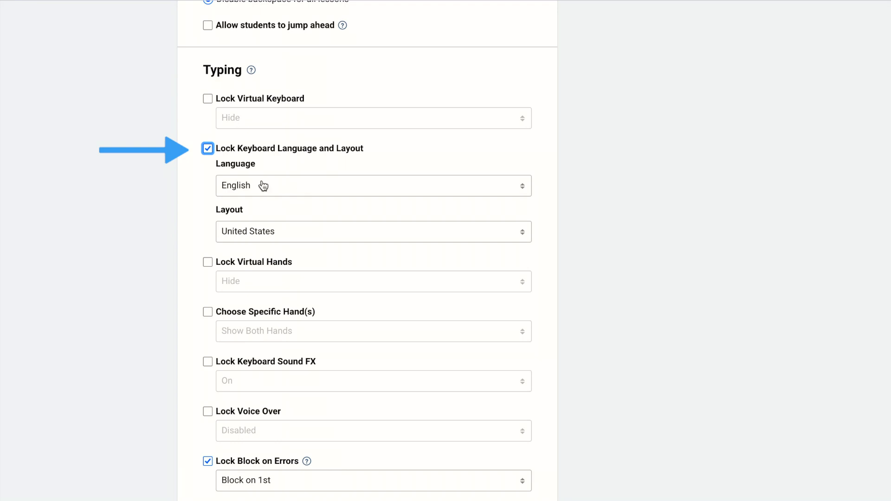
{"action": "left_click", "coordinate": [207, 148]}
Try Lock Virtual Hands and Choose Specific Hand(s), checking the choices of each before switching it off again.
{"action": "scroll", "coordinate": [188, 207], "scroll_direction": "down", "scroll_amount": 2}
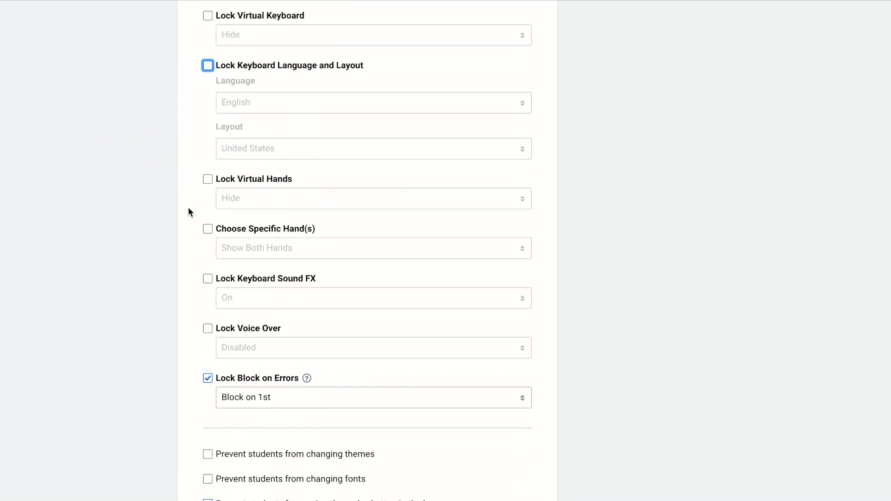
{"action": "left_click", "coordinate": [207, 179]}
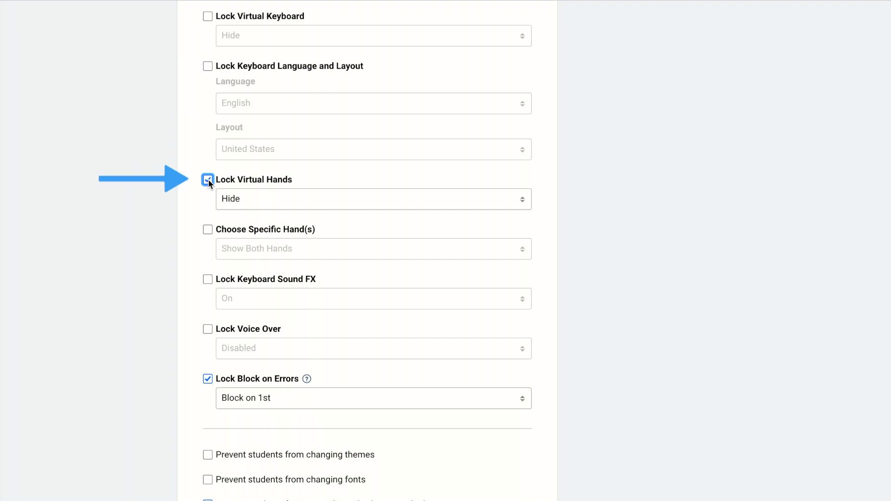
{"action": "left_click", "coordinate": [291, 207]}
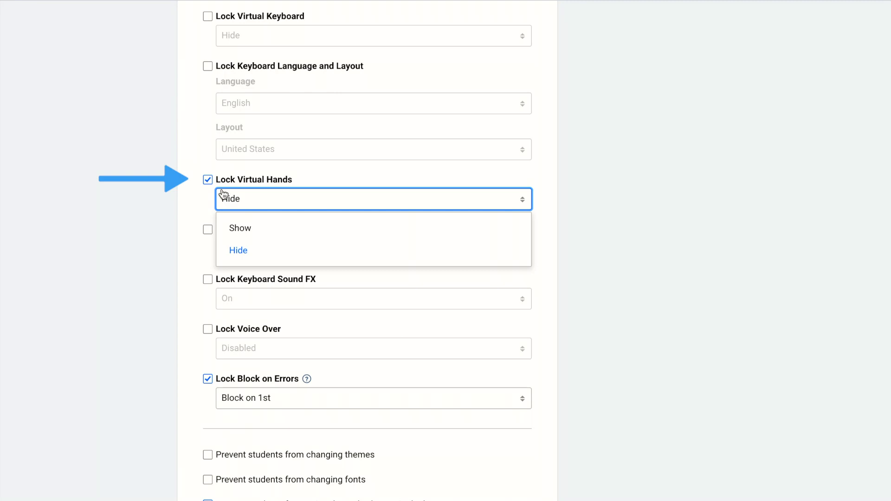
{"action": "left_click", "coordinate": [208, 179]}
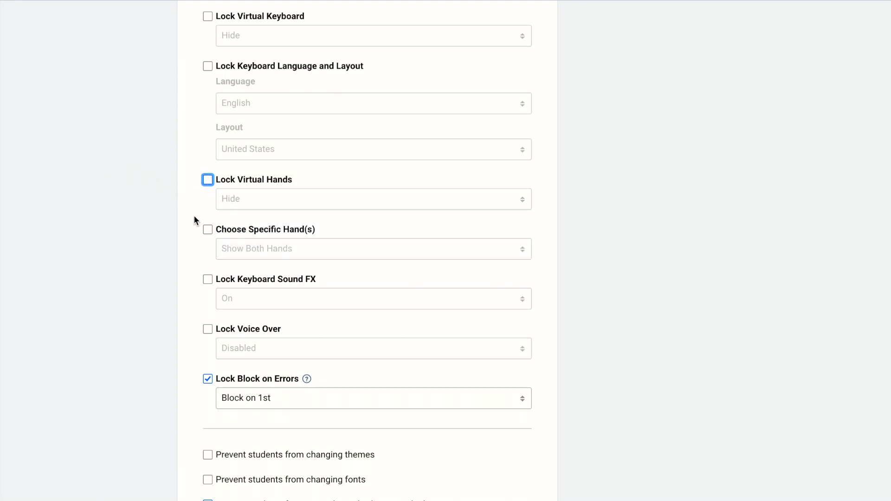
{"action": "left_click", "coordinate": [207, 229]}
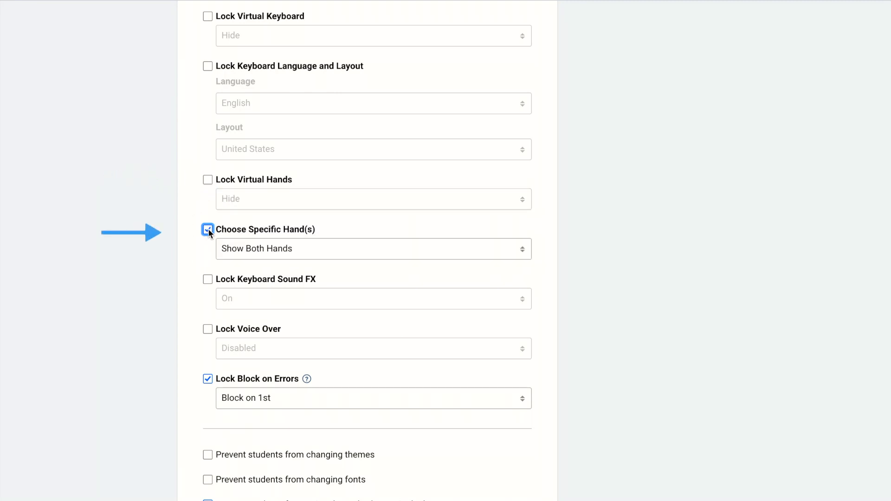
{"action": "left_click", "coordinate": [277, 254]}
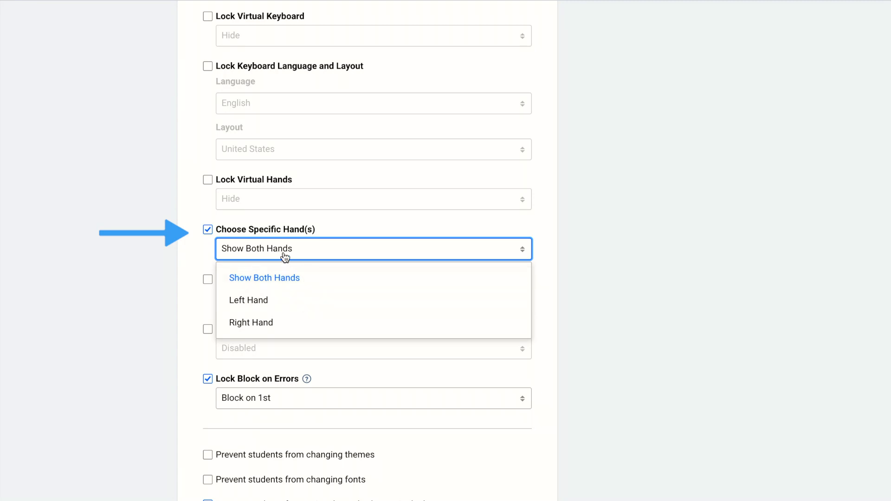
{"action": "left_click", "coordinate": [207, 230]}
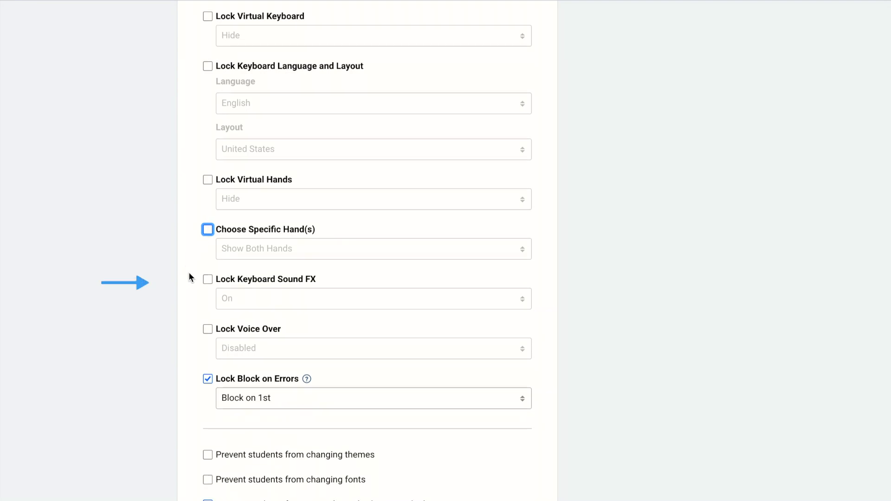
Try Lock Keyboard Sound FX and Lock Voice Over, checking the choices of each before switching it off again.
{"action": "left_click", "coordinate": [210, 281]}
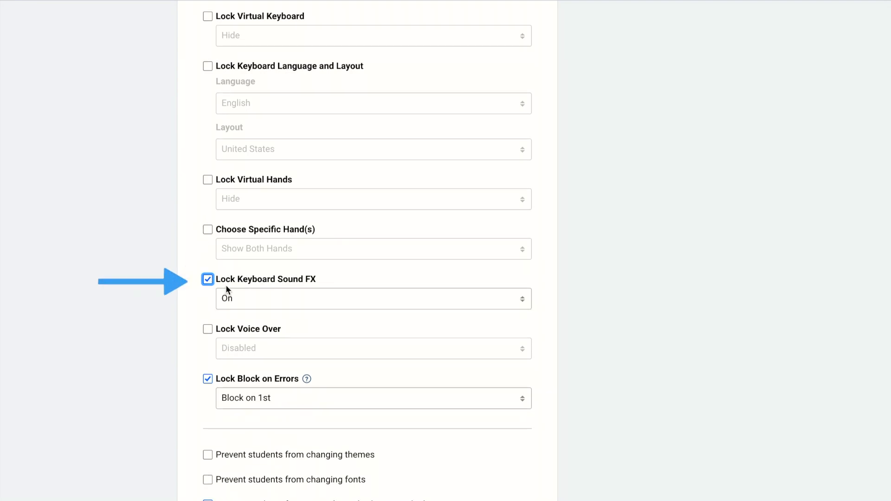
{"action": "left_click", "coordinate": [252, 303]}
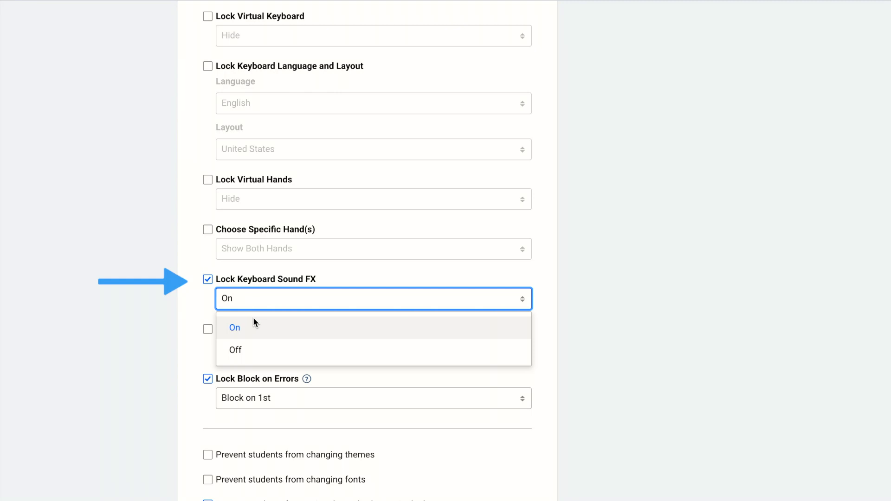
{"action": "left_click", "coordinate": [252, 308]}
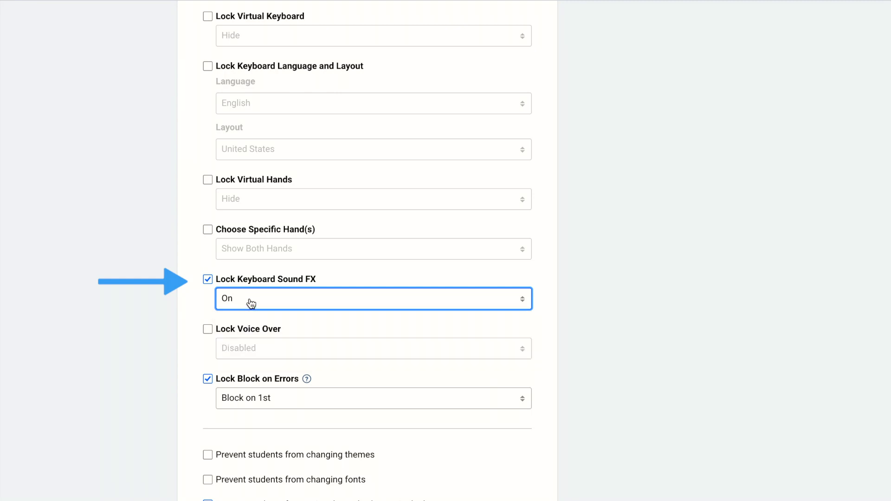
{"action": "left_click", "coordinate": [208, 278]}
{"action": "left_click", "coordinate": [208, 329]}
{"action": "left_click", "coordinate": [280, 348]}
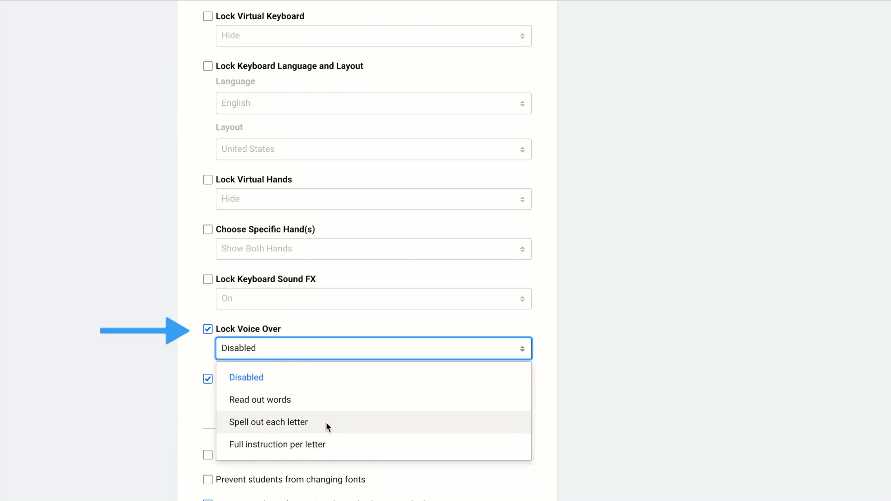
{"action": "left_click", "coordinate": [276, 350]}
{"action": "left_click", "coordinate": [208, 329]}
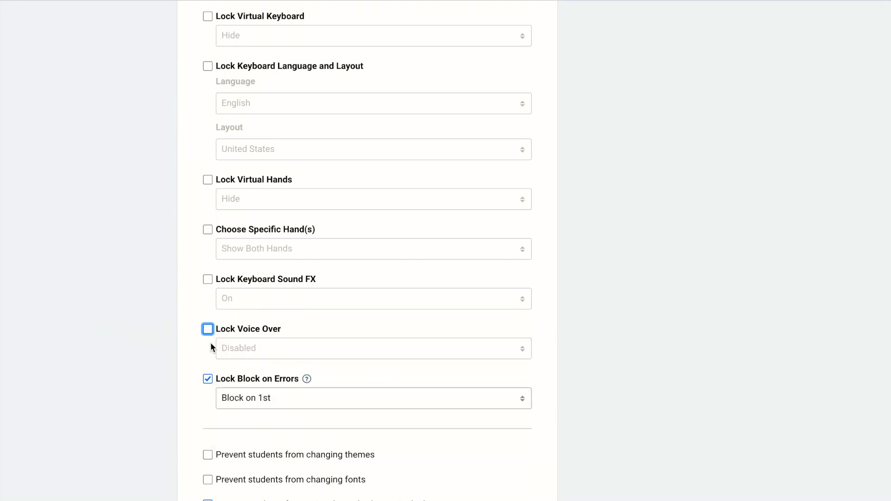
Check the Block on Errors choices, turn off Lock Block on Errors, and save the updated class settings.
{"action": "left_click", "coordinate": [208, 377]}
{"action": "left_click", "coordinate": [208, 379]}
{"action": "left_click", "coordinate": [251, 400]}
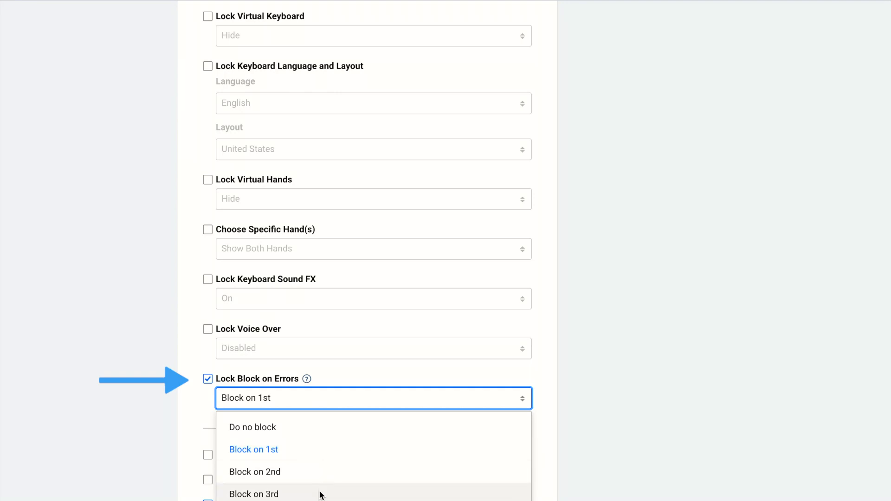
{"action": "left_click", "coordinate": [210, 377]}
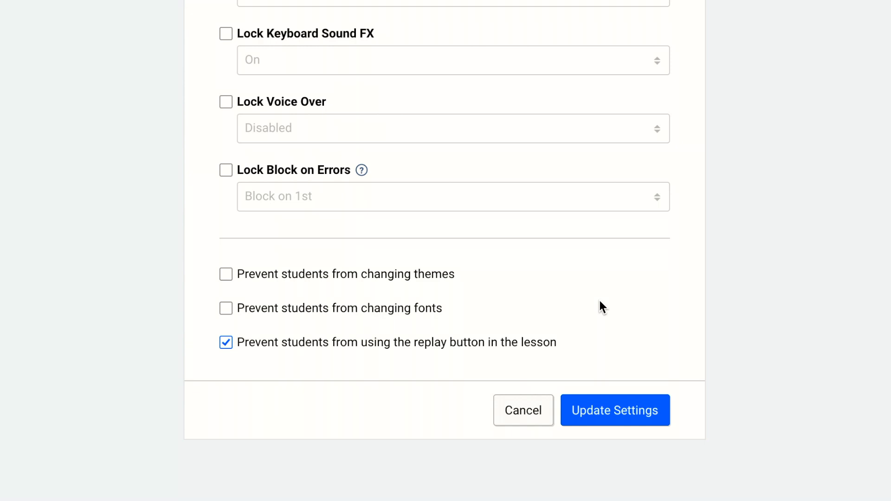
{"action": "left_click", "coordinate": [617, 414]}
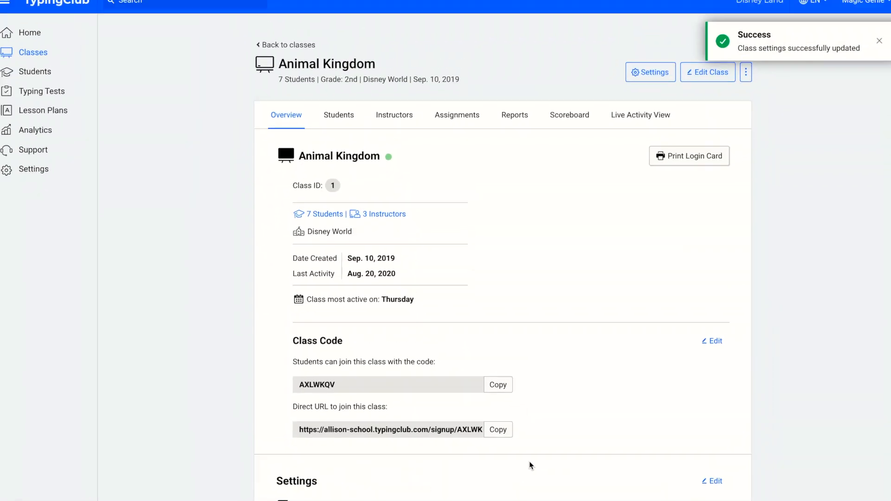
Review the Class Name, Class ID, Description and Grade fields in the Animal Kingdom class details and leave without changes.
{"action": "left_click", "coordinate": [693, 86]}
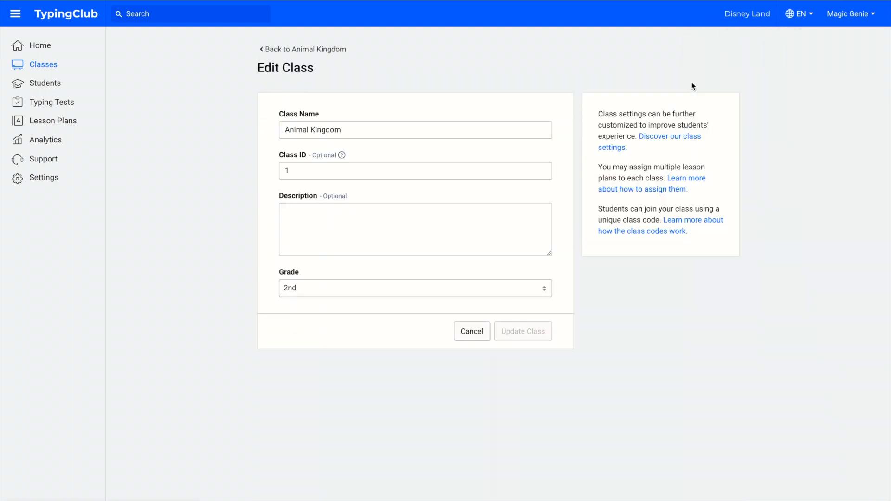
{"action": "left_click", "coordinate": [535, 125]}
{"action": "left_click", "coordinate": [416, 168]}
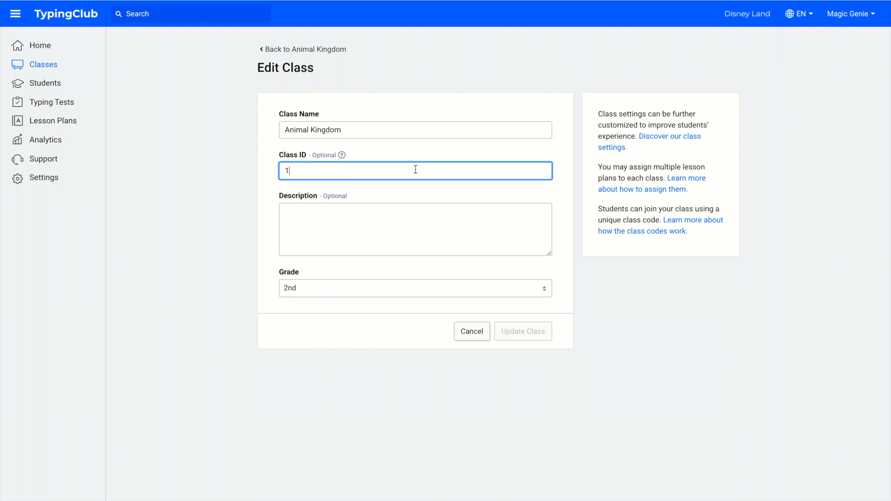
{"action": "left_click", "coordinate": [408, 218]}
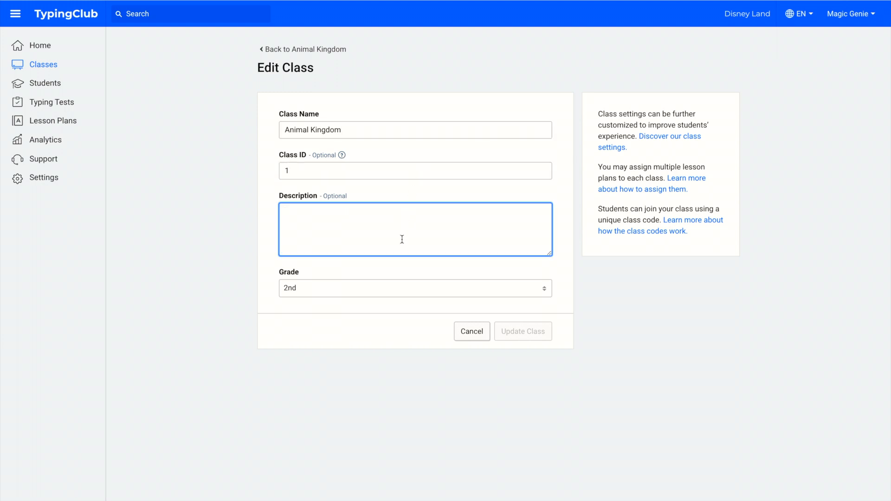
{"action": "left_click", "coordinate": [389, 290]}
{"action": "left_click", "coordinate": [389, 290]}
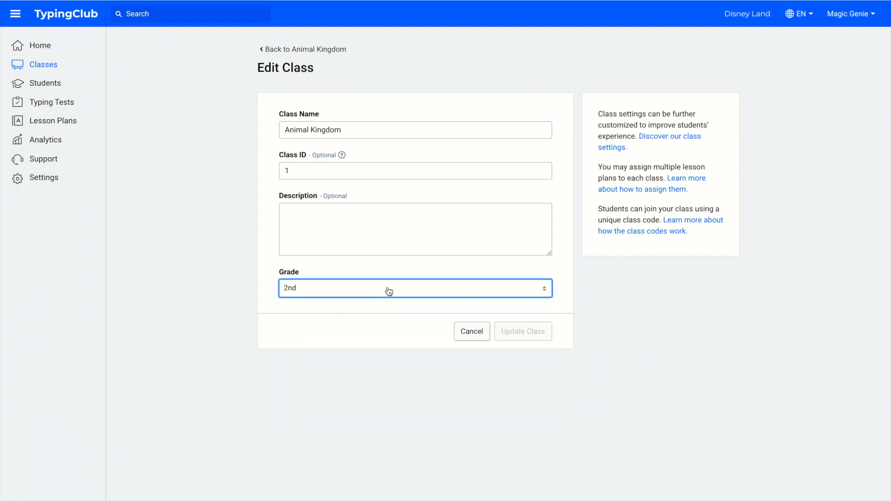
{"action": "left_click", "coordinate": [471, 331]}
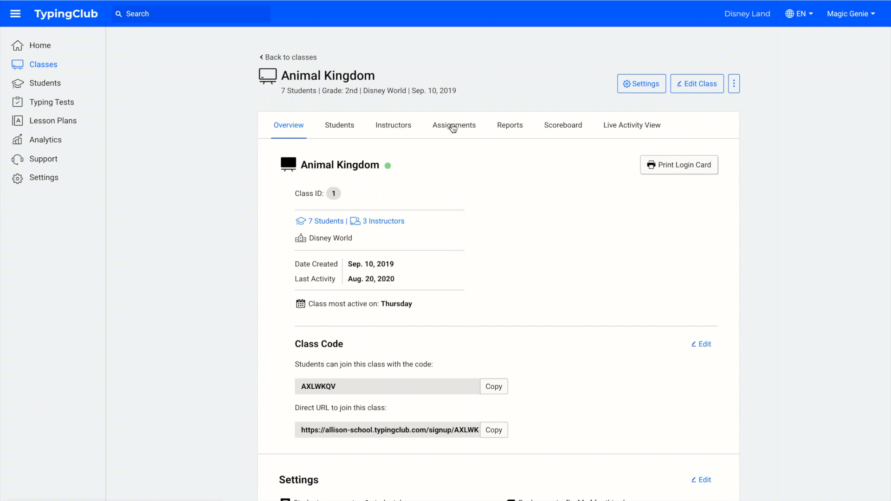
Examine the lesson plans assigned to the Animal Kingdom class, including their progress, difficulty and removal options.
{"action": "left_click", "coordinate": [453, 129]}
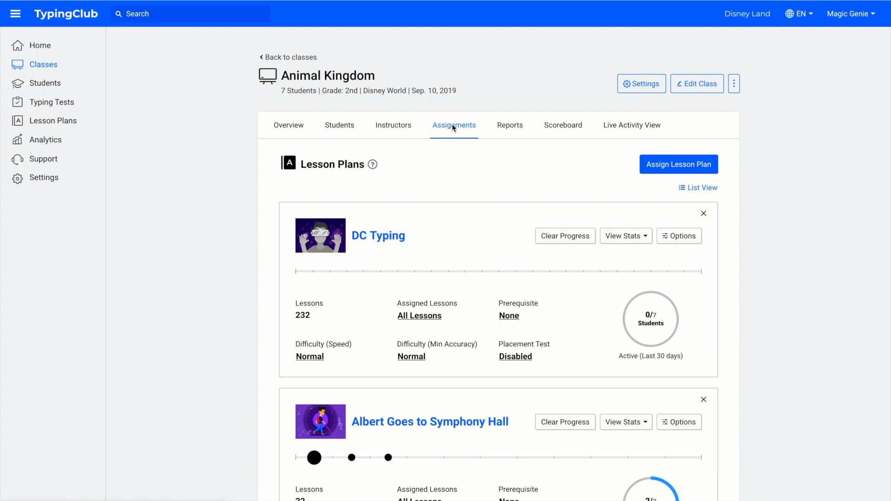
{"action": "scroll", "coordinate": [453, 197], "scroll_direction": "down", "scroll_amount": 3}
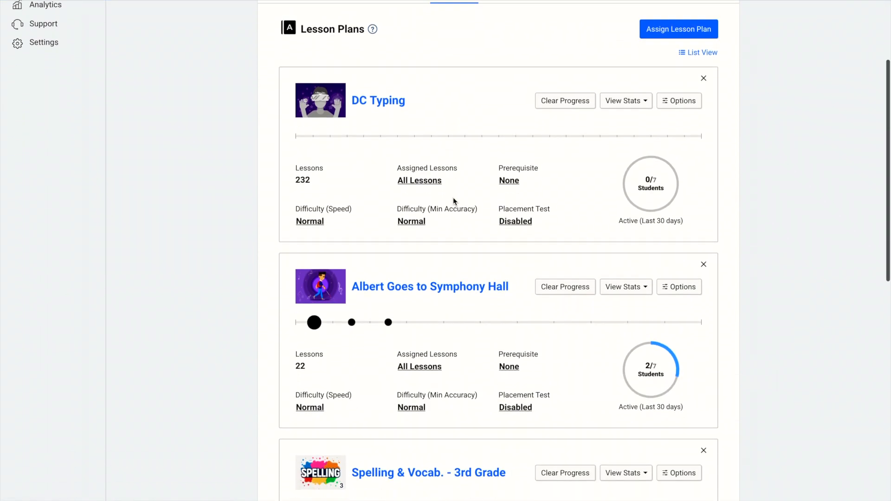
{"action": "scroll", "coordinate": [454, 200], "scroll_direction": "down", "scroll_amount": 5}
{"action": "scroll", "coordinate": [453, 200], "scroll_direction": "down", "scroll_amount": 3}
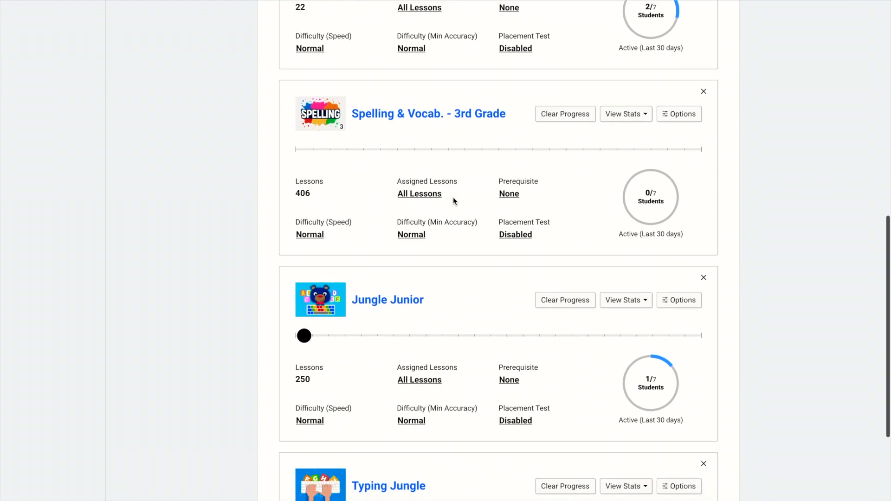
{"action": "scroll", "coordinate": [452, 197], "scroll_direction": "down", "scroll_amount": 3}
{"action": "scroll", "coordinate": [453, 197], "scroll_direction": "down", "scroll_amount": 2}
{"action": "scroll", "coordinate": [453, 197], "scroll_direction": "up", "scroll_amount": 2}
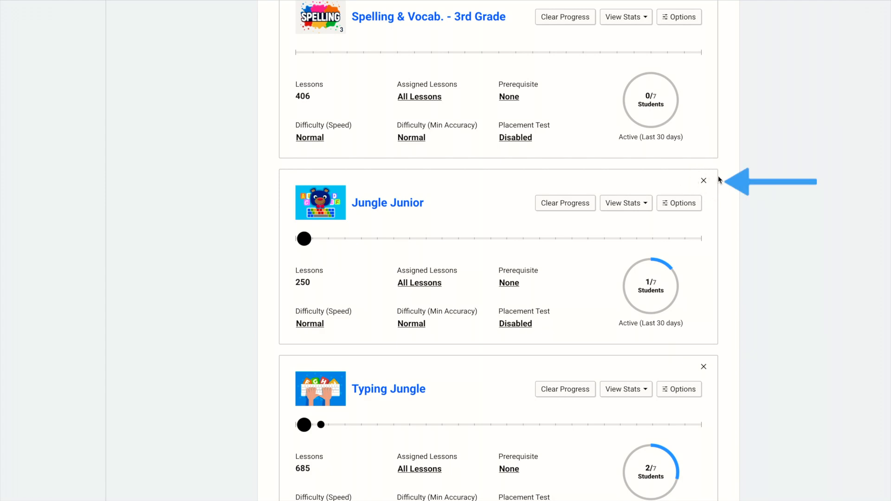
{"action": "scroll", "coordinate": [573, 127], "scroll_direction": "up", "scroll_amount": 3}
{"action": "scroll", "coordinate": [574, 128], "scroll_direction": "up", "scroll_amount": 7}
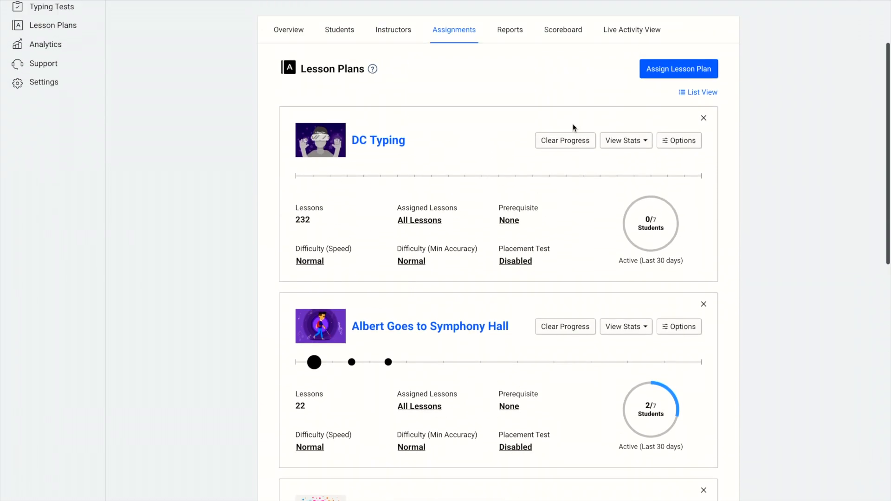
{"action": "scroll", "coordinate": [574, 127], "scroll_direction": "up", "scroll_amount": 1}
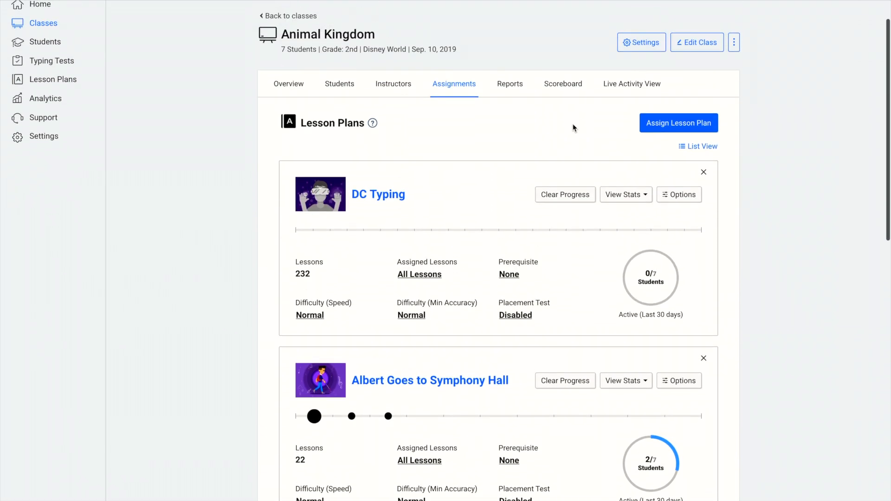
Assign the EdClub lesson plans Spelling & Vocab. for 5th Grade and 6th Grade to the Animal Kingdom class.
{"action": "left_click", "coordinate": [678, 124]}
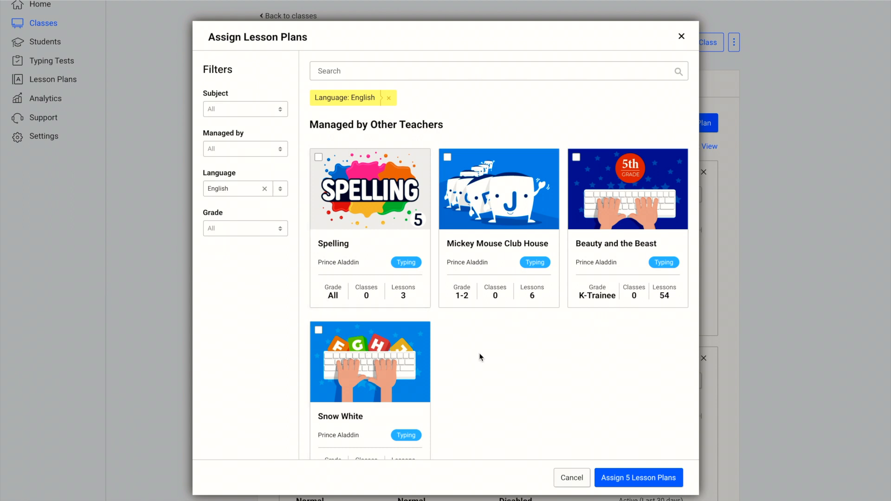
{"action": "scroll", "coordinate": [480, 356], "scroll_direction": "down", "scroll_amount": 9}
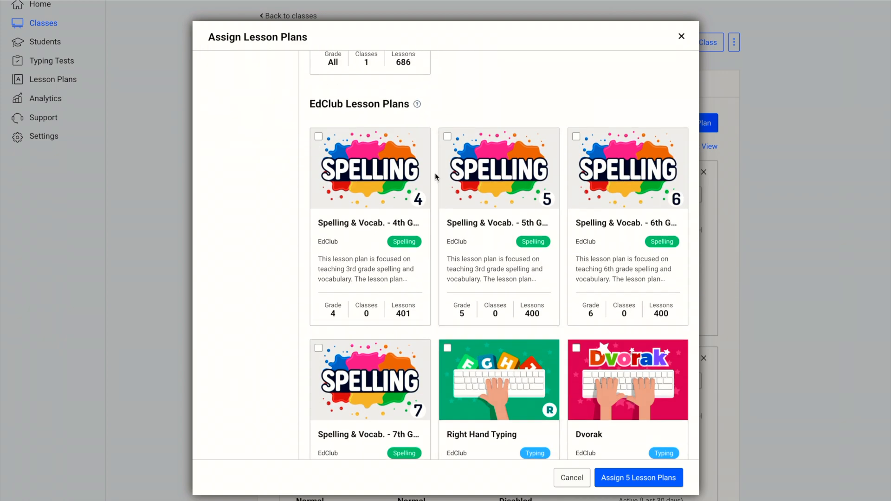
{"action": "left_click", "coordinate": [447, 137]}
{"action": "left_click", "coordinate": [576, 136]}
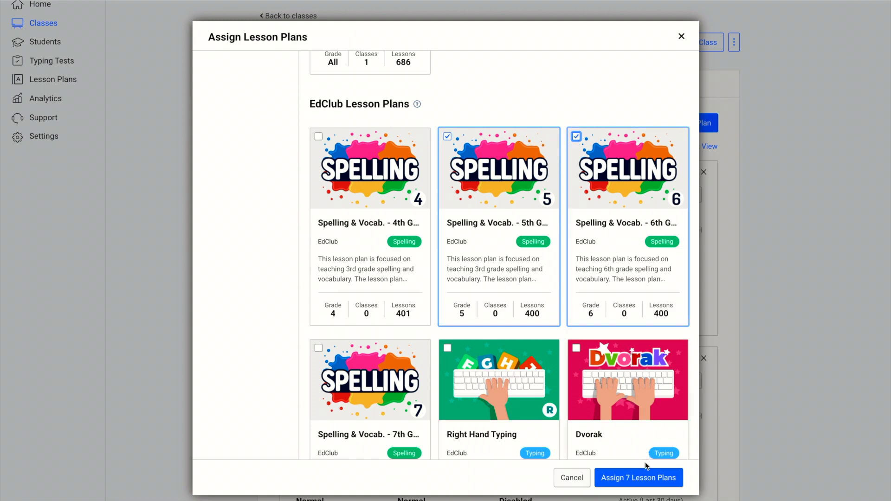
{"action": "left_click", "coordinate": [645, 477]}
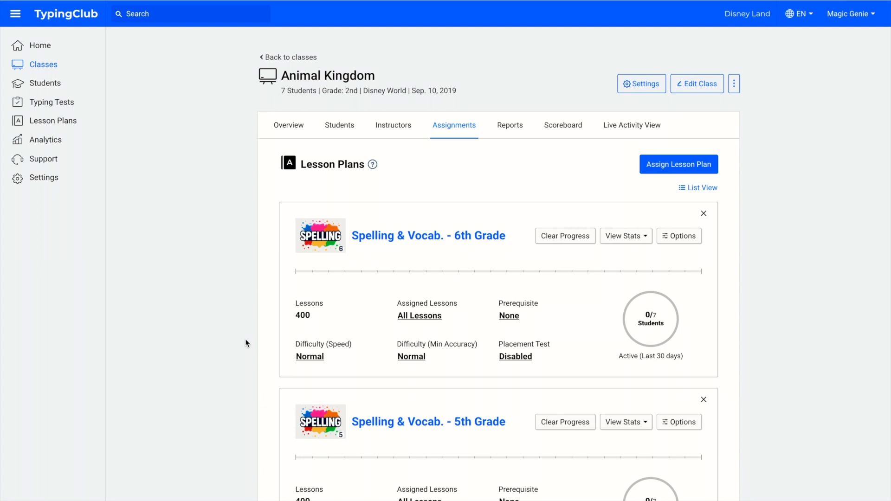
Set the DC Typing lesson plan's minimum required accuracy to 75% and its speed adjustment to -3 WPM, and save the options.
{"action": "scroll", "coordinate": [166, 360], "scroll_direction": "down", "scroll_amount": 8}
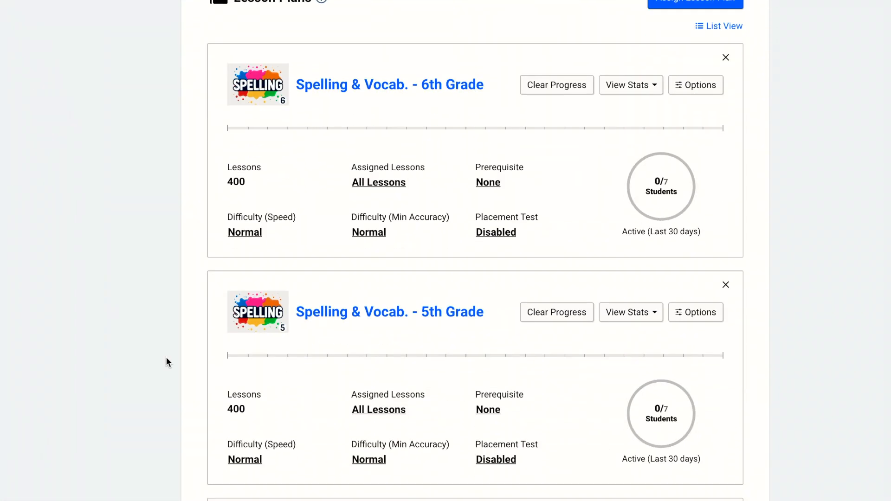
{"action": "scroll", "coordinate": [166, 358], "scroll_direction": "down", "scroll_amount": 4}
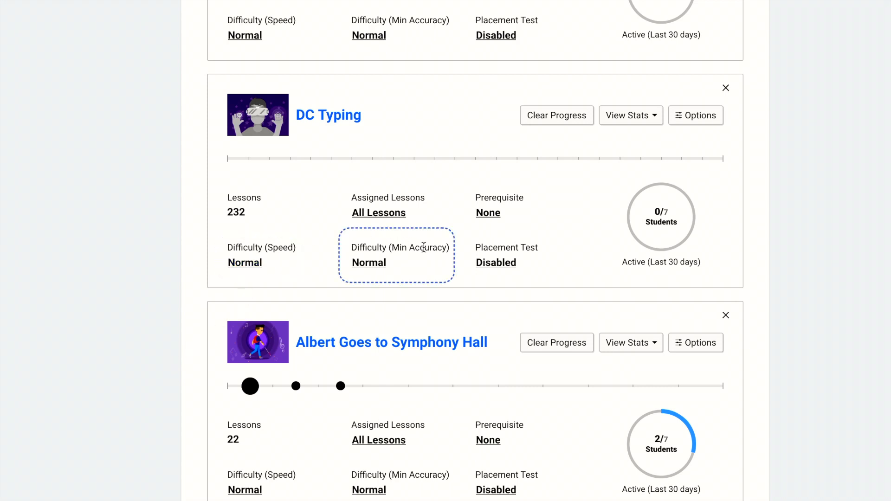
{"action": "left_click", "coordinate": [373, 265]}
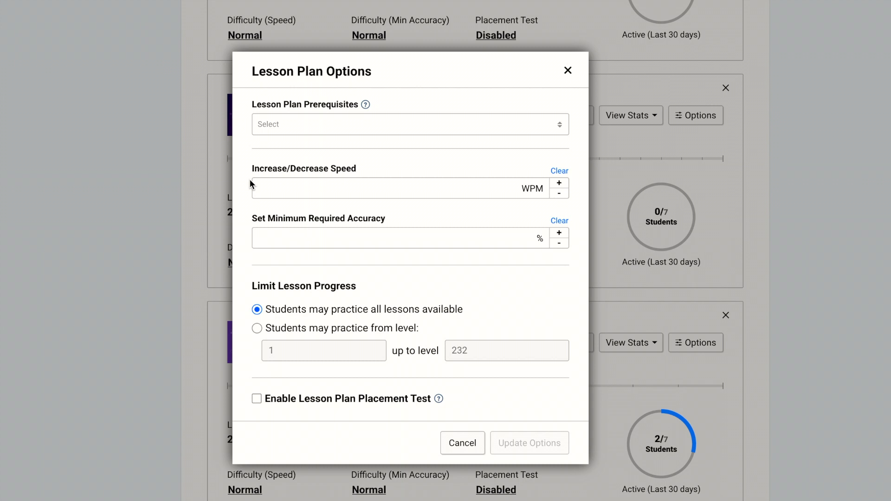
{"action": "left_click", "coordinate": [286, 234]}
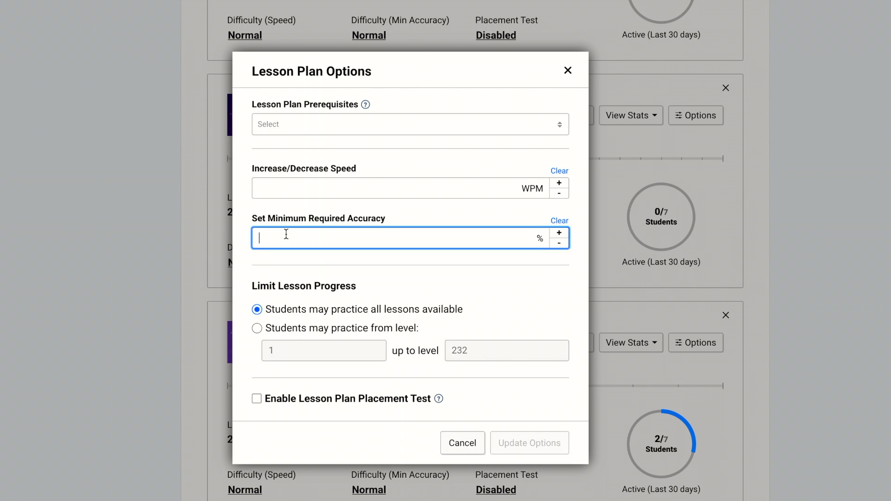
{"action": "type", "text": "75"}
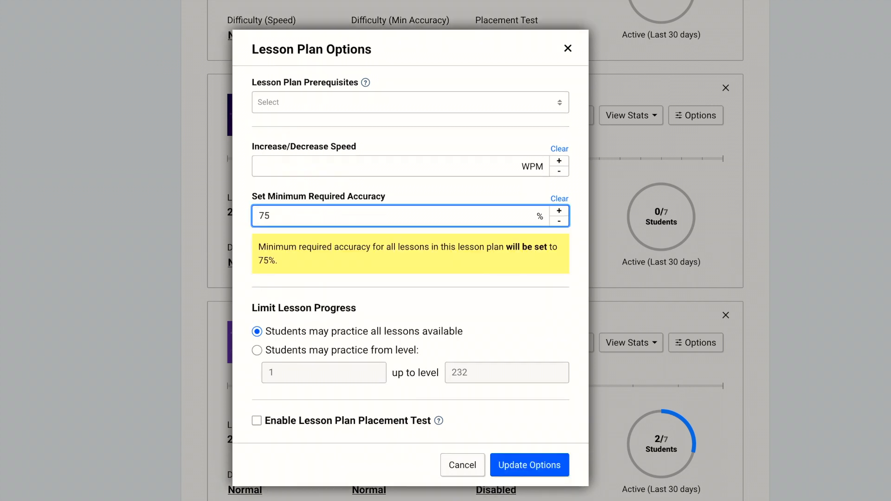
{"action": "left_click", "coordinate": [272, 185]}
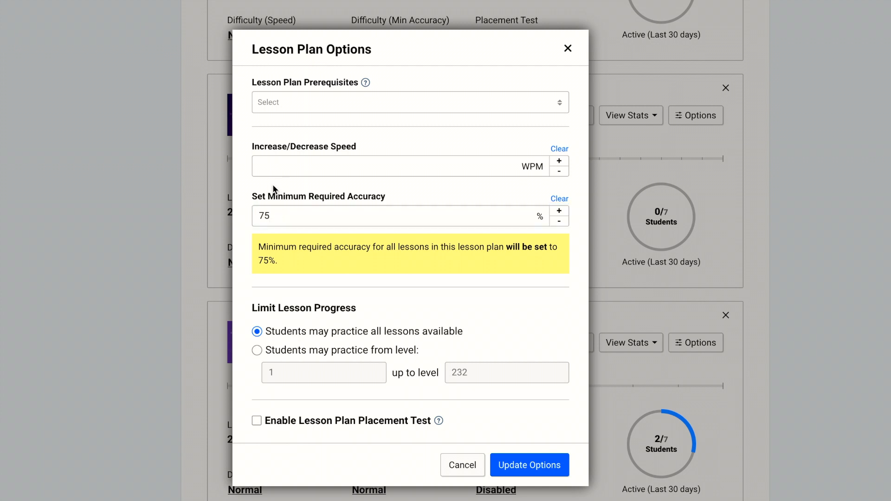
{"action": "left_click", "coordinate": [269, 166]}
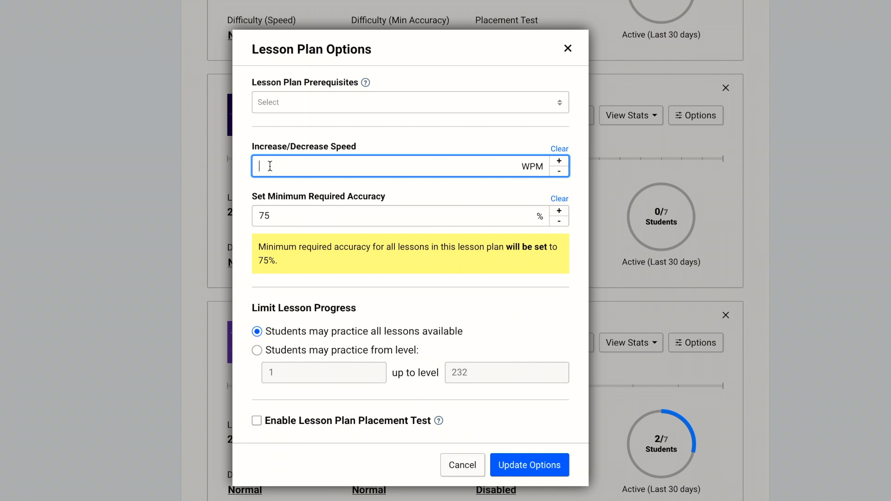
{"action": "type", "text": "-3"}
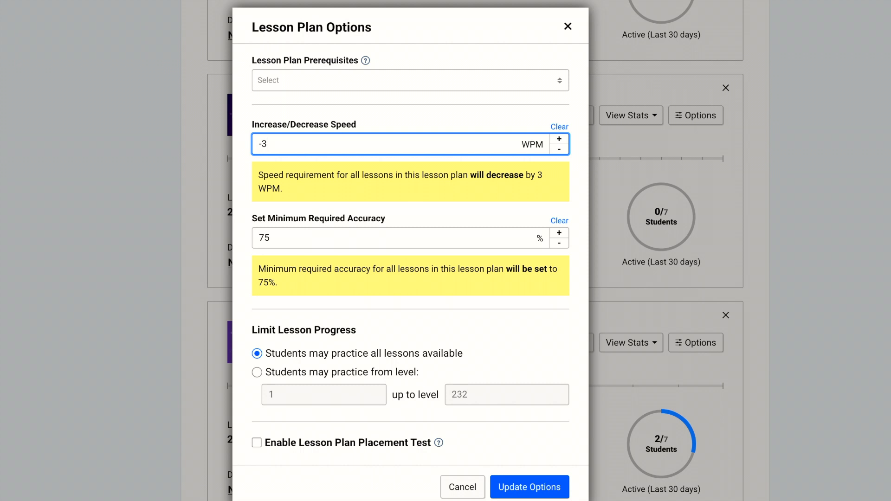
{"action": "left_click", "coordinate": [524, 486]}
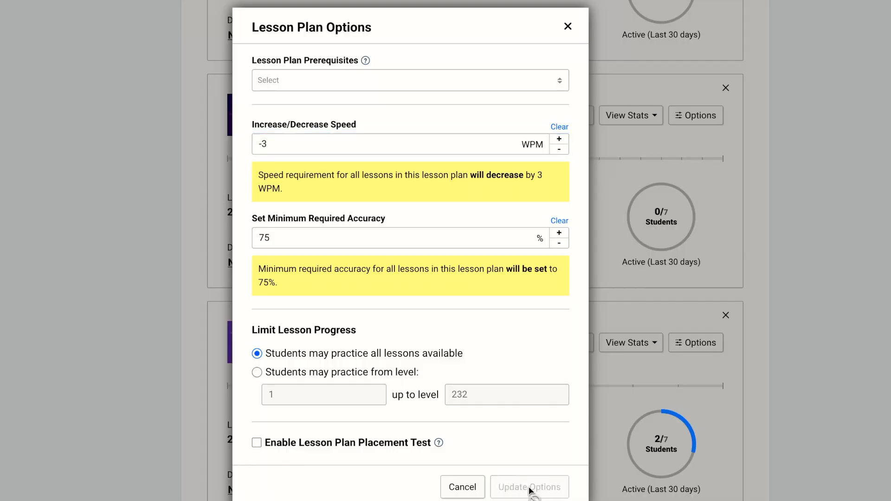
{"action": "scroll", "coordinate": [542, 444], "scroll_direction": "down", "scroll_amount": 8}
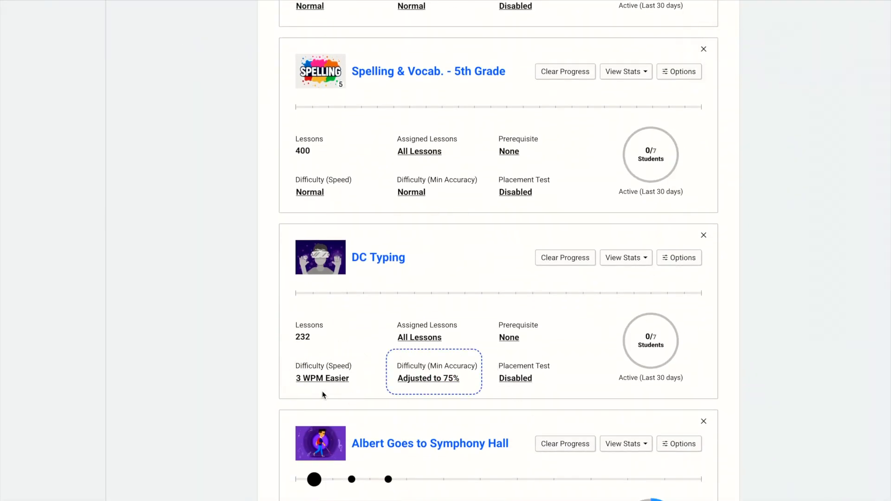
Look through the reports available for the Animal Kingdom class, from Activity Log to Typing Stats.
{"action": "scroll", "coordinate": [477, 256], "scroll_direction": "up", "scroll_amount": 7}
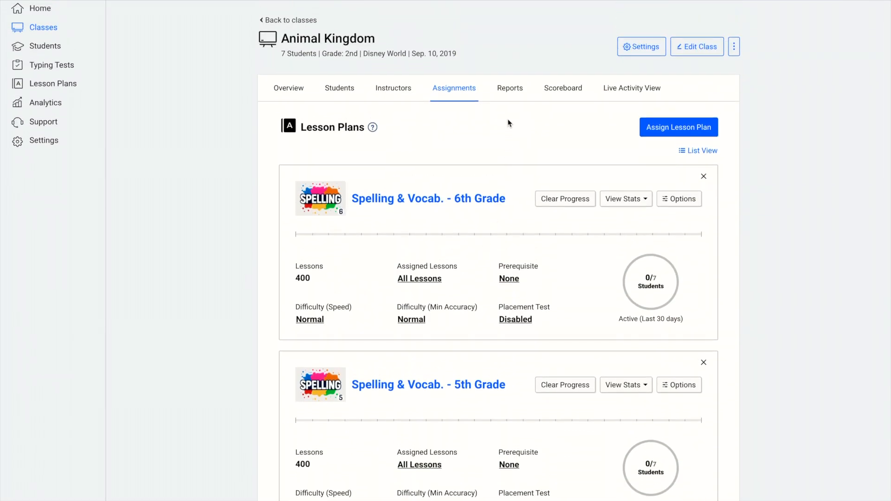
{"action": "left_click", "coordinate": [511, 89]}
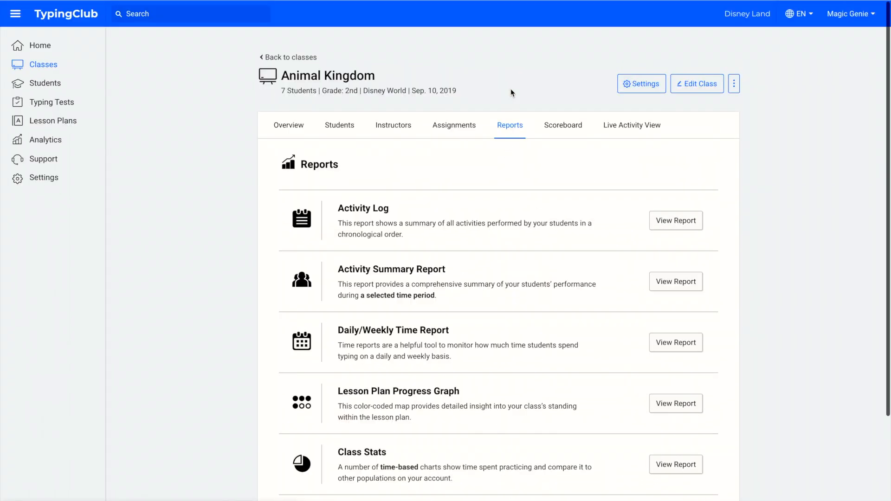
{"action": "scroll", "coordinate": [532, 179], "scroll_direction": "down", "scroll_amount": 1}
{"action": "scroll", "coordinate": [532, 180], "scroll_direction": "down", "scroll_amount": 1}
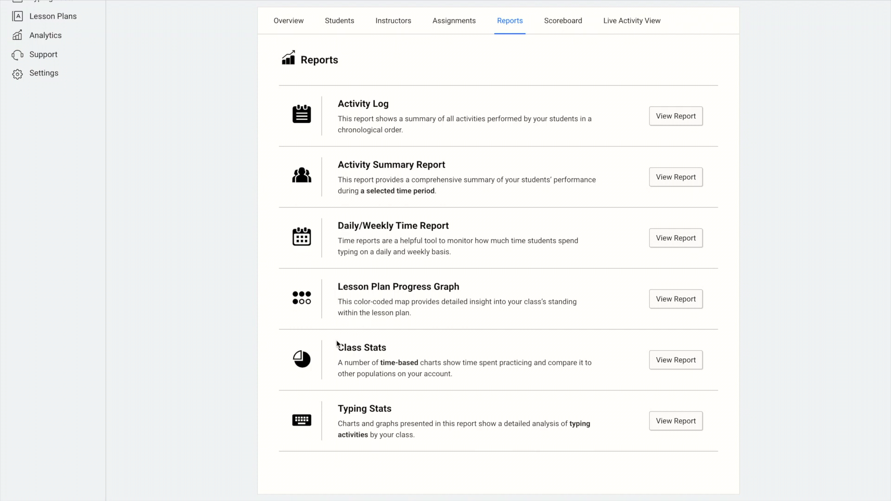
{"action": "scroll", "coordinate": [366, 433], "scroll_direction": "up", "scroll_amount": 3}
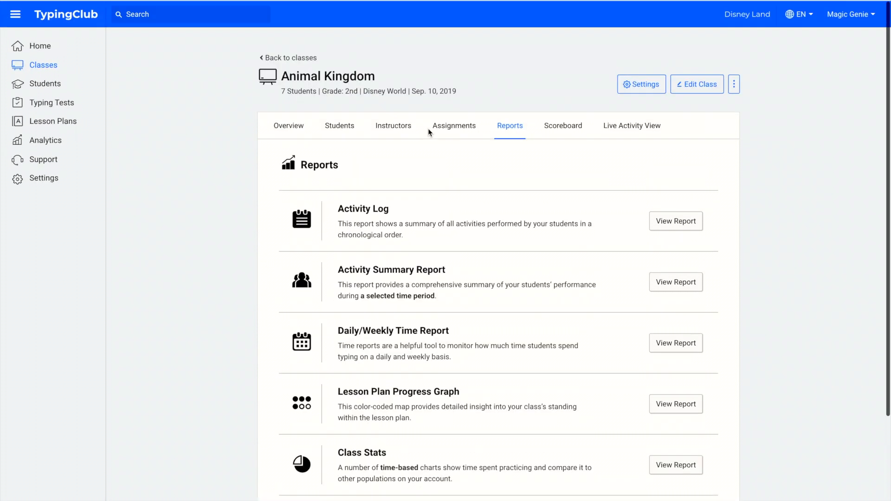
Assign the EdClub lesson plan Typing Basics to both the Animal Kingdom and Epcot classes from the lesson plan library.
{"action": "left_click", "coordinate": [58, 123]}
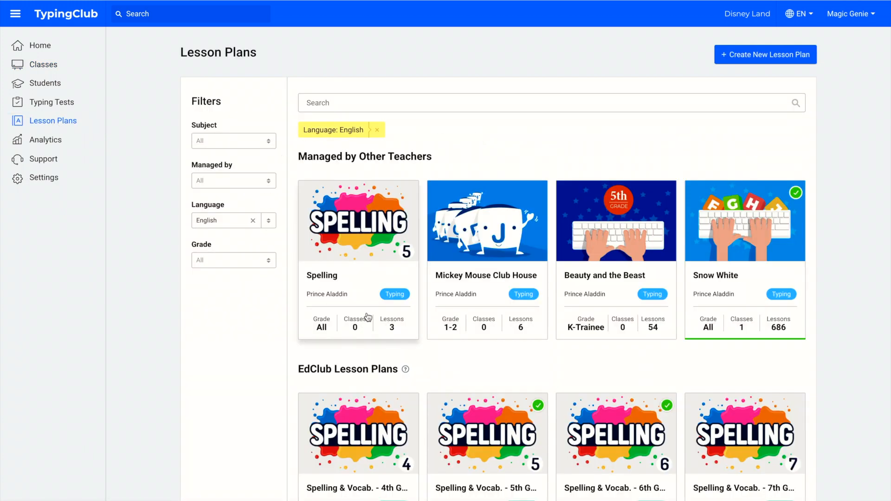
{"action": "scroll", "coordinate": [368, 317], "scroll_direction": "down", "scroll_amount": 5}
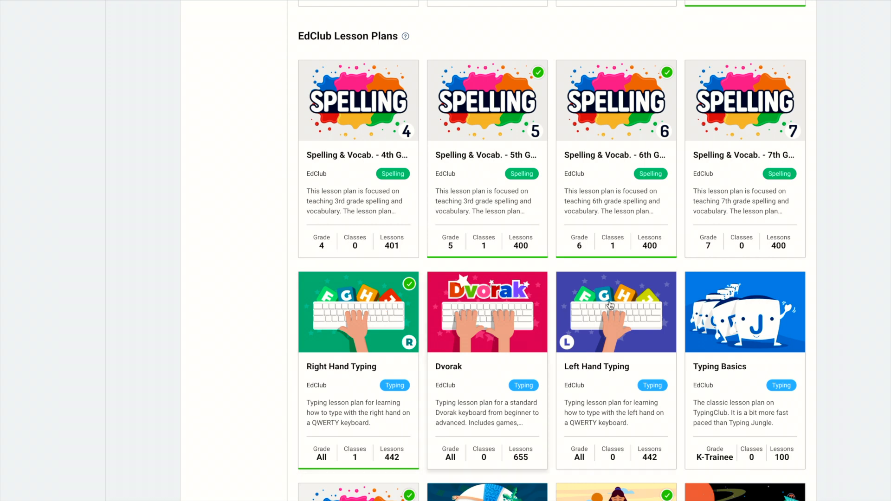
{"action": "left_click", "coordinate": [743, 317]}
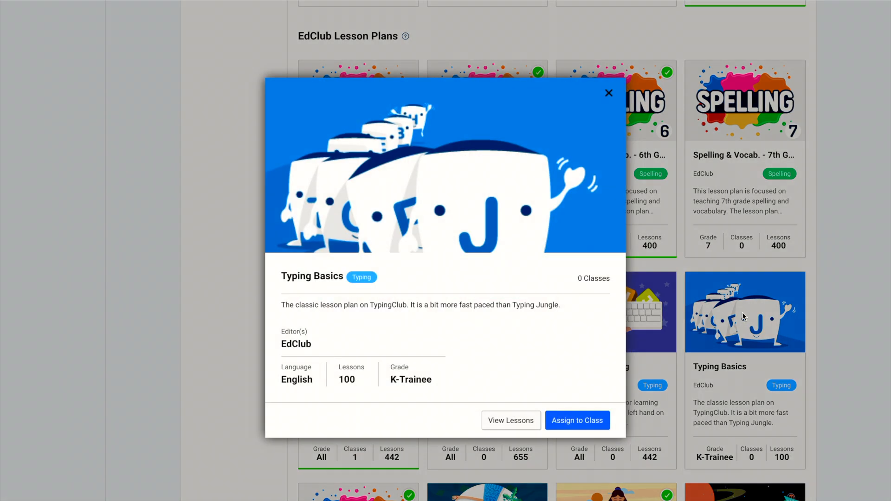
{"action": "left_click", "coordinate": [586, 422]}
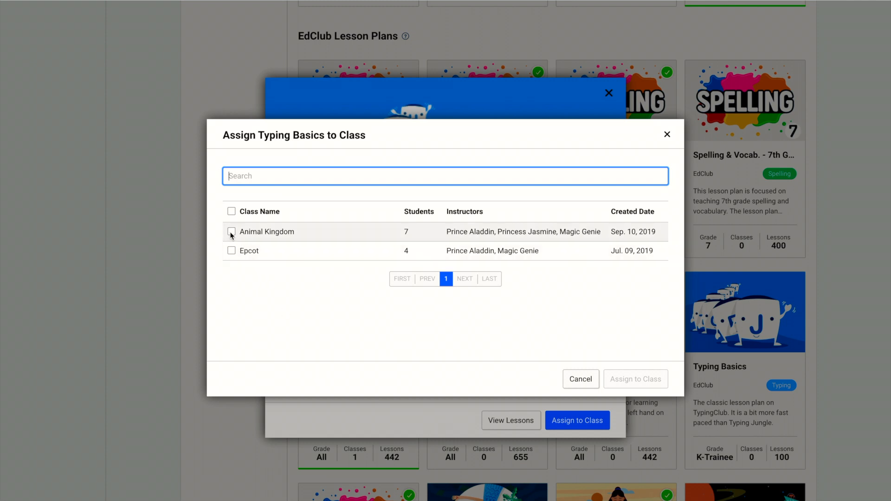
{"action": "left_click", "coordinate": [232, 233]}
{"action": "left_click", "coordinate": [232, 250]}
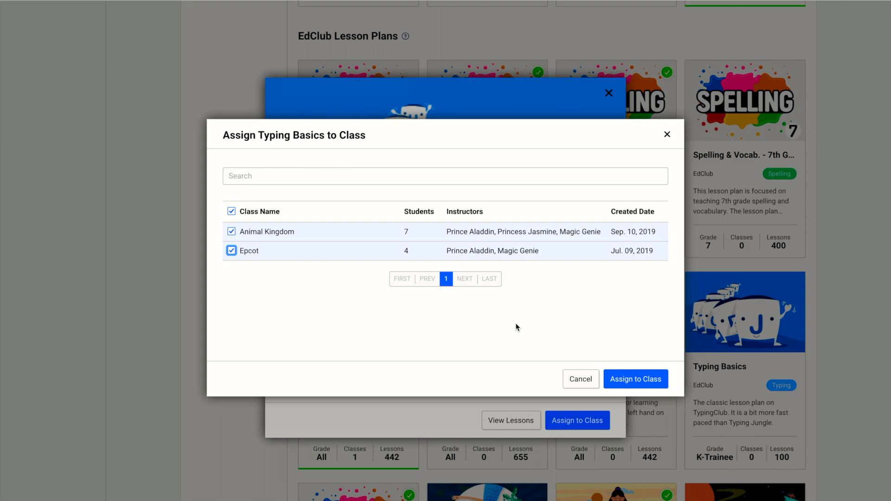
{"action": "left_click", "coordinate": [644, 378]}
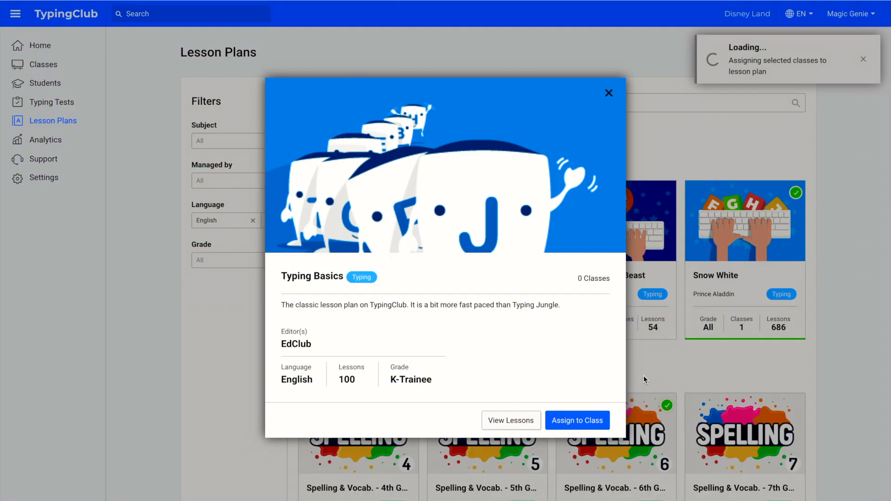
Close the Typing Basics details and start a new lesson plan named 5th Grade, leaving its description empty.
{"action": "left_click", "coordinate": [609, 89]}
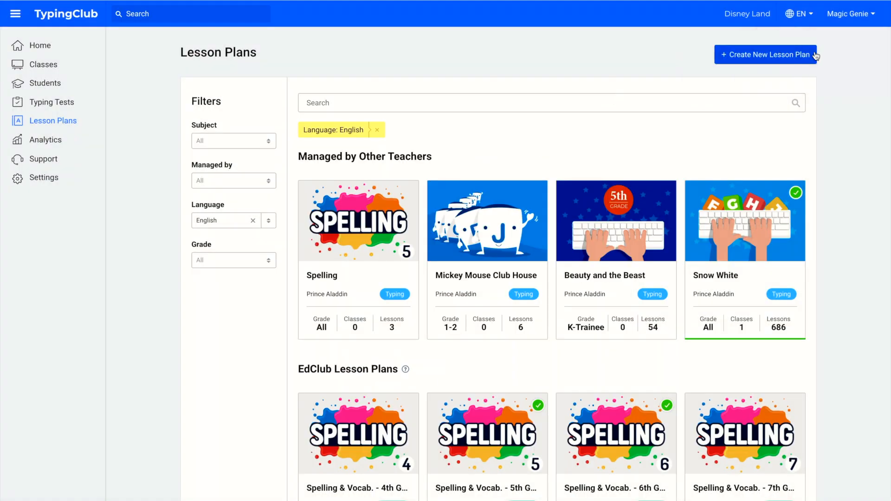
{"action": "left_click", "coordinate": [743, 55]}
{"action": "left_click", "coordinate": [526, 129]}
{"action": "type", "text": "5"}
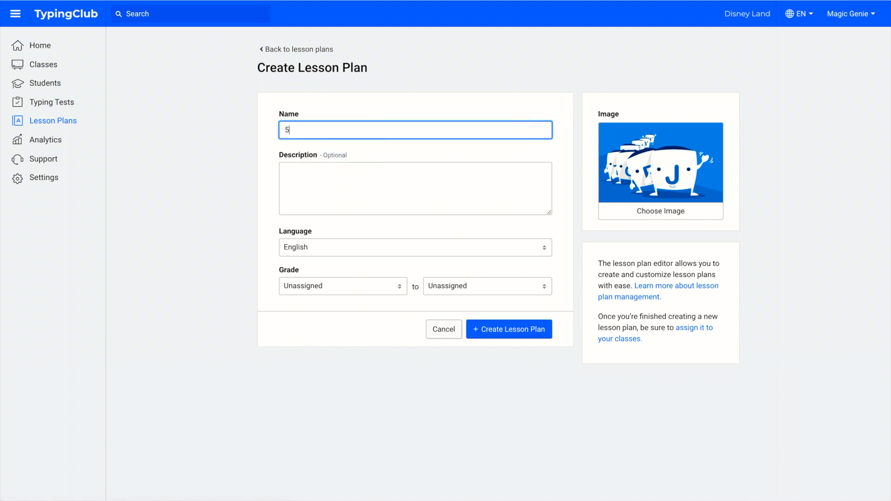
{"action": "type", "text": "th Grade"}
{"action": "left_click", "coordinate": [481, 181]}
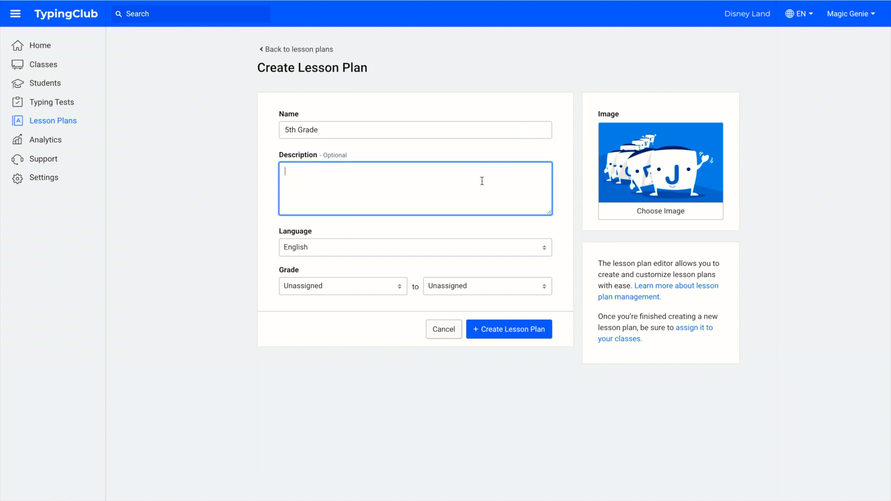
Set the new plan's grade range from 5th to 6th and create the lesson plan.
{"action": "left_click", "coordinate": [388, 283]}
{"action": "scroll", "coordinate": [372, 326], "scroll_direction": "up", "scroll_amount": 3}
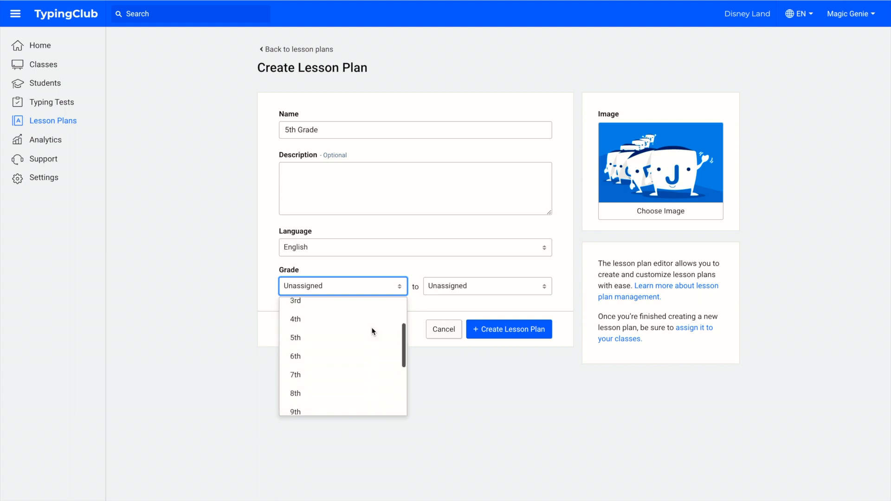
{"action": "left_click", "coordinate": [350, 338]}
{"action": "left_click", "coordinate": [468, 286]}
{"action": "scroll", "coordinate": [453, 330], "scroll_direction": "up", "scroll_amount": 4}
{"action": "left_click", "coordinate": [450, 364]}
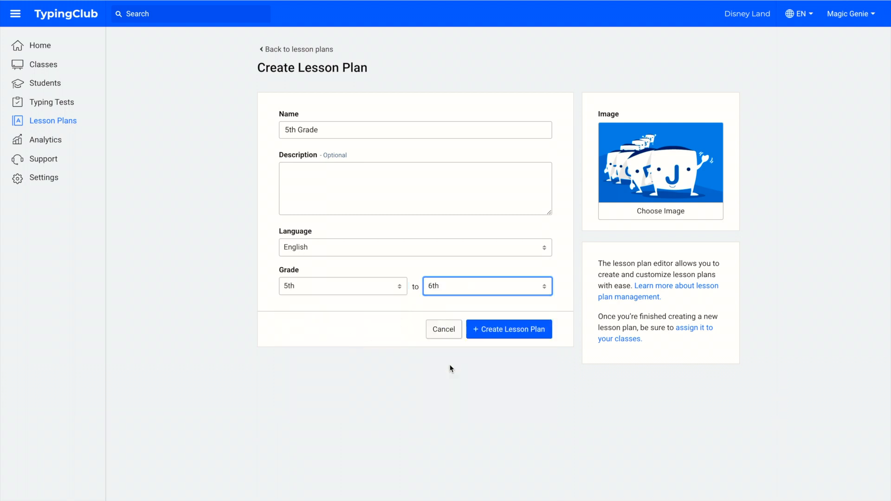
{"action": "left_click", "coordinate": [518, 332]}
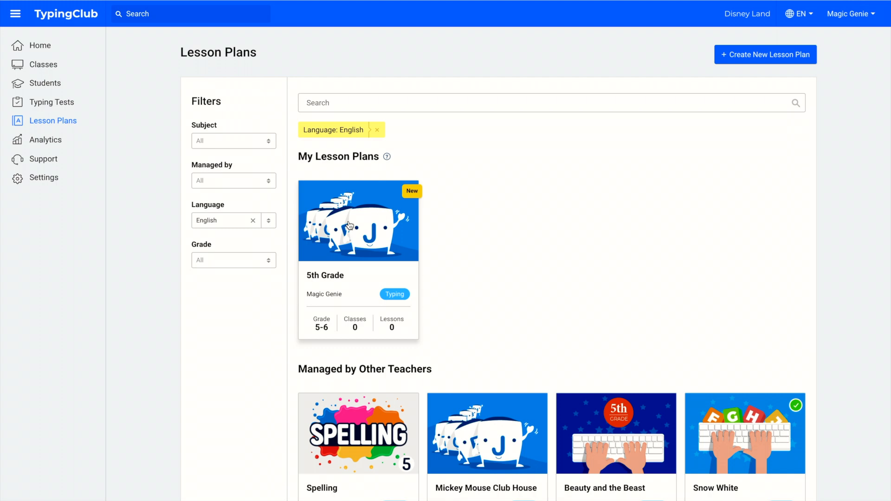
Open the 5th Grade plan's lessons for editing and add a Practice Individual Characters lesson to the default section.
{"action": "left_click", "coordinate": [350, 226]}
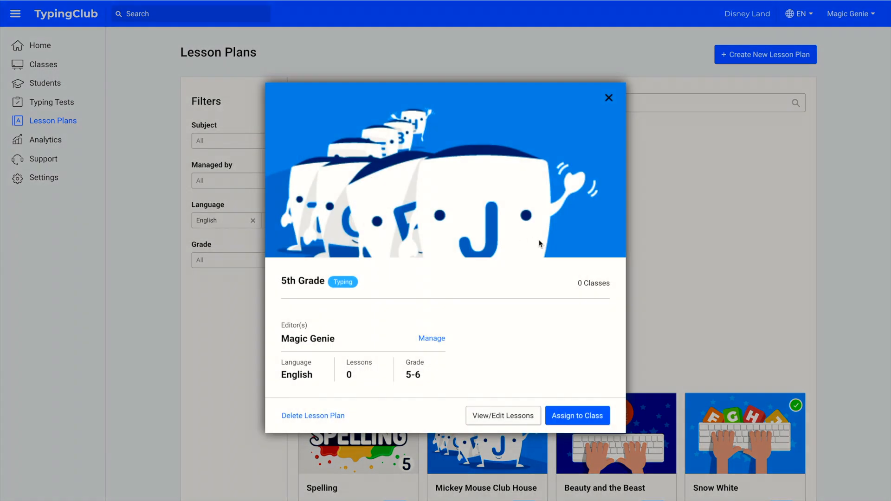
{"action": "left_click", "coordinate": [506, 417]}
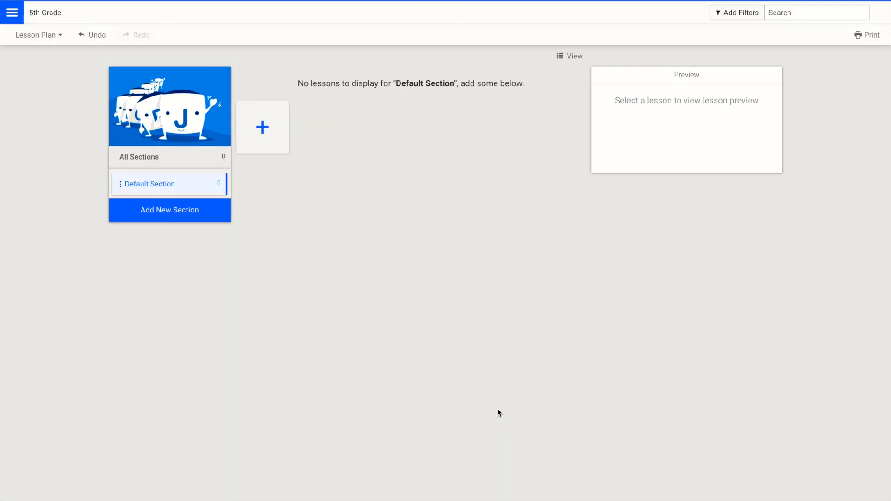
{"action": "left_click", "coordinate": [263, 134]}
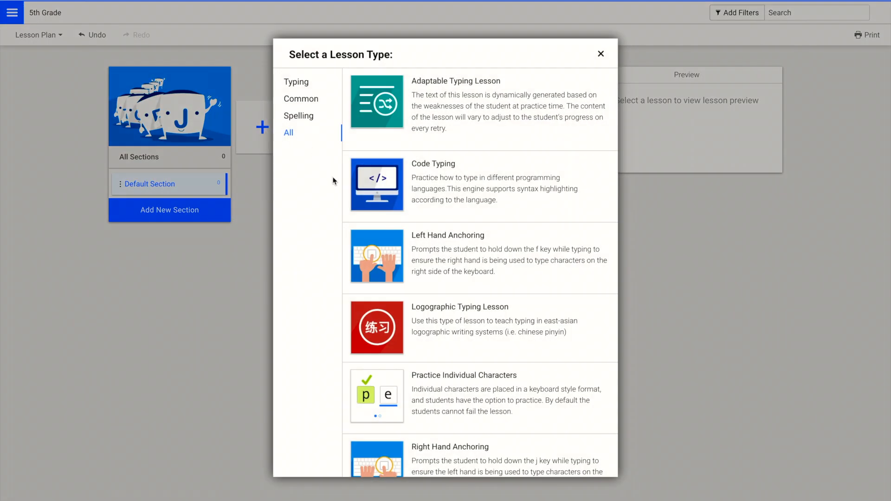
{"action": "scroll", "coordinate": [459, 158], "scroll_direction": "down", "scroll_amount": 7}
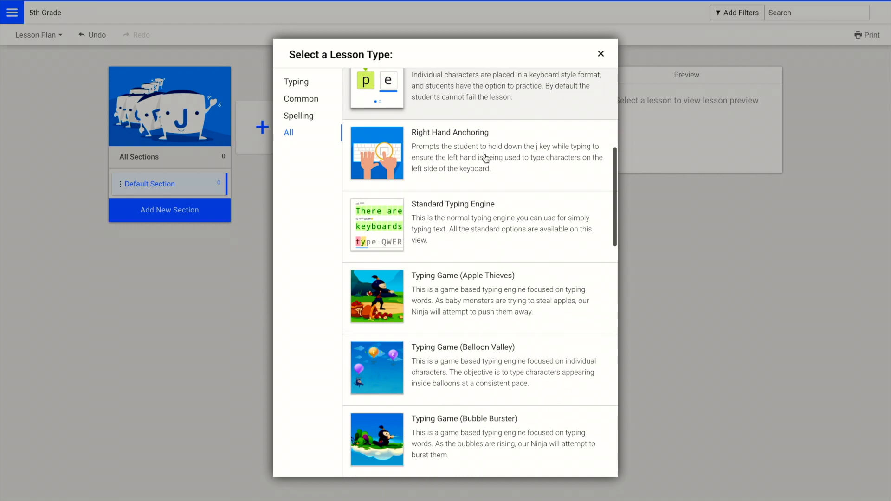
{"action": "scroll", "coordinate": [486, 158], "scroll_direction": "down", "scroll_amount": 5}
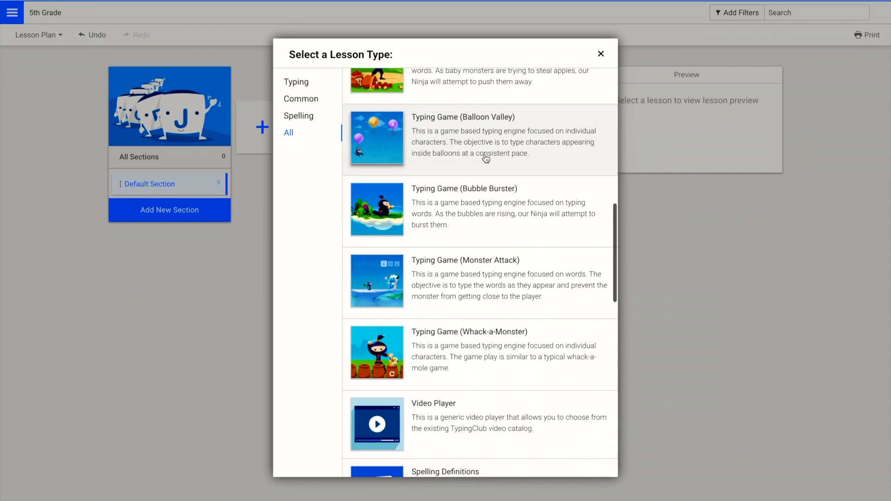
{"action": "scroll", "coordinate": [485, 159], "scroll_direction": "down", "scroll_amount": 7}
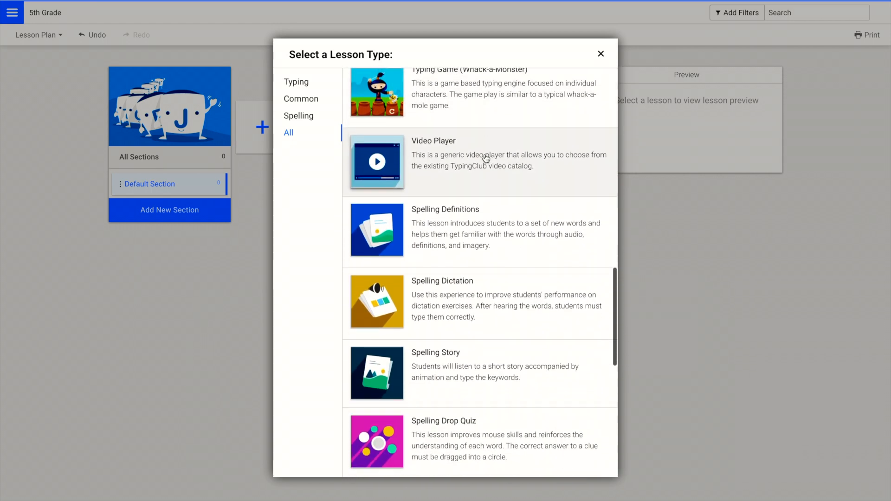
{"action": "scroll", "coordinate": [486, 158], "scroll_direction": "down", "scroll_amount": 3}
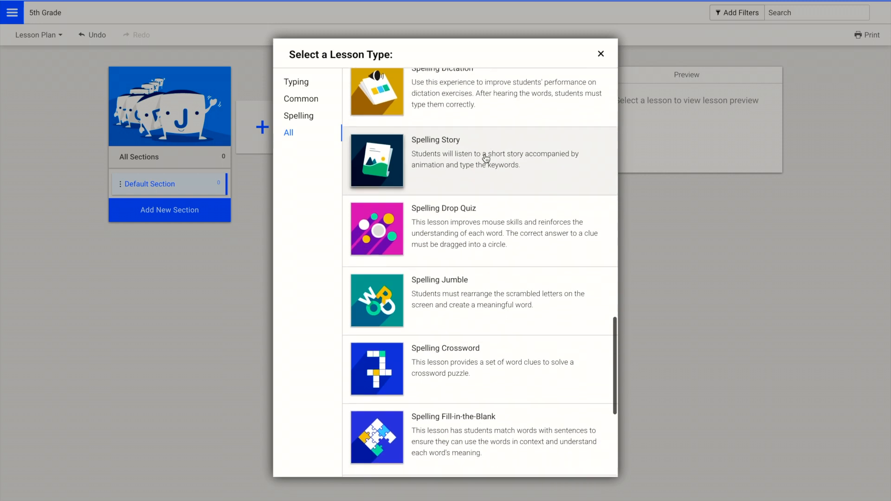
{"action": "scroll", "coordinate": [486, 159], "scroll_direction": "up", "scroll_amount": 18}
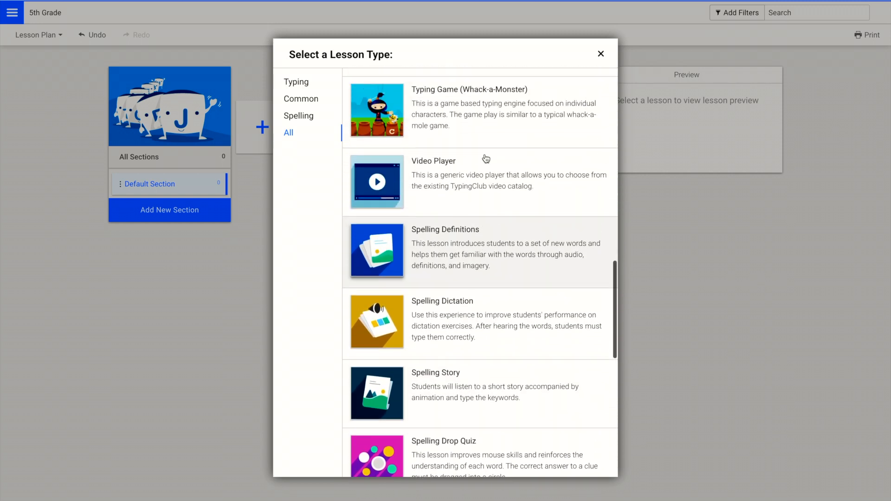
{"action": "scroll", "coordinate": [486, 158], "scroll_direction": "up", "scroll_amount": 2}
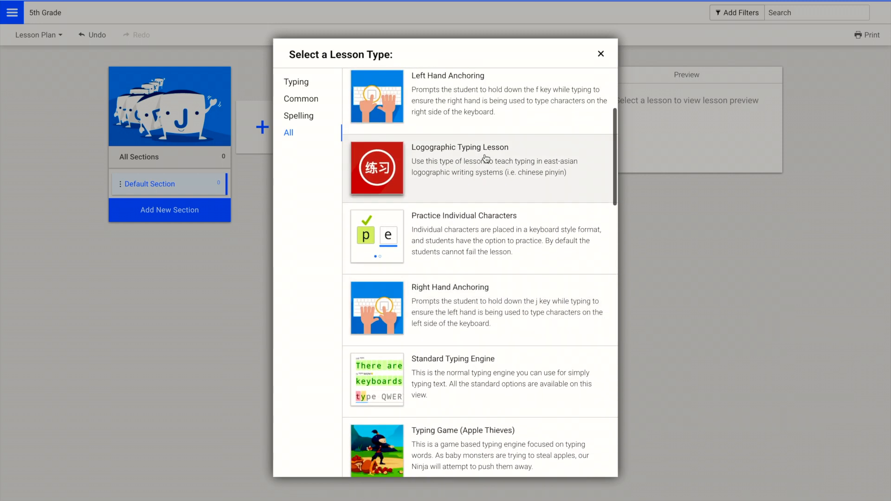
{"action": "left_click", "coordinate": [489, 232]}
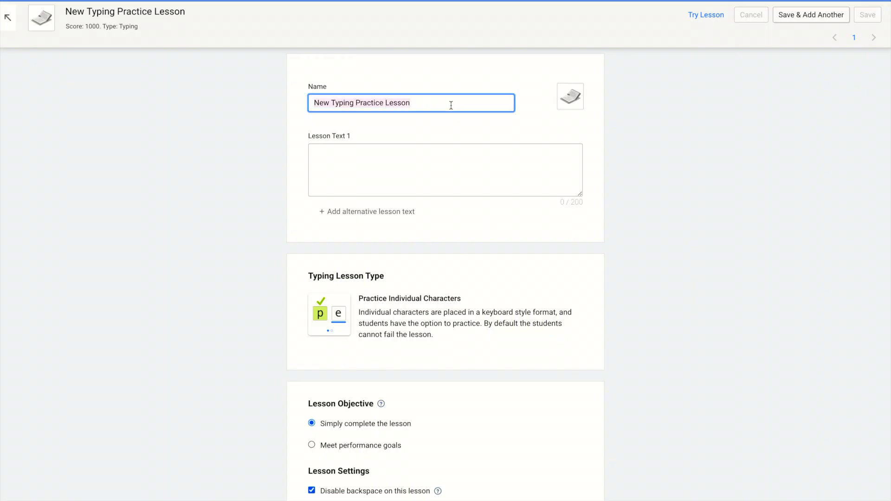
Name the lesson A and S and enter a short lesson text of the letters a and s separated by spaces.
{"action": "type", "text": "A and S"}
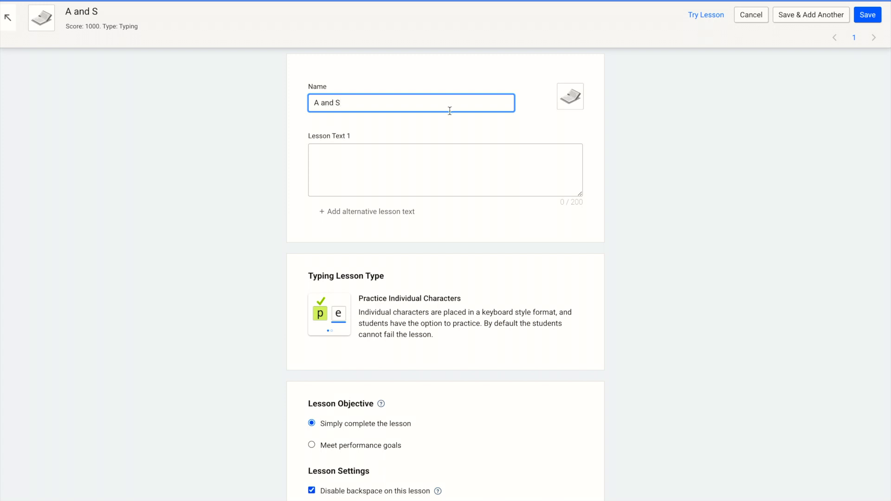
{"action": "left_click", "coordinate": [442, 153]}
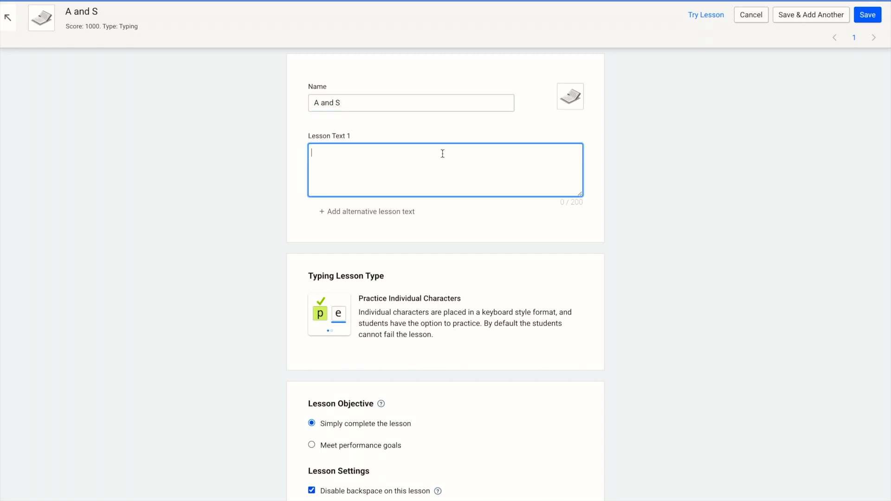
{"action": "type", "text": "a s a s a s a"}
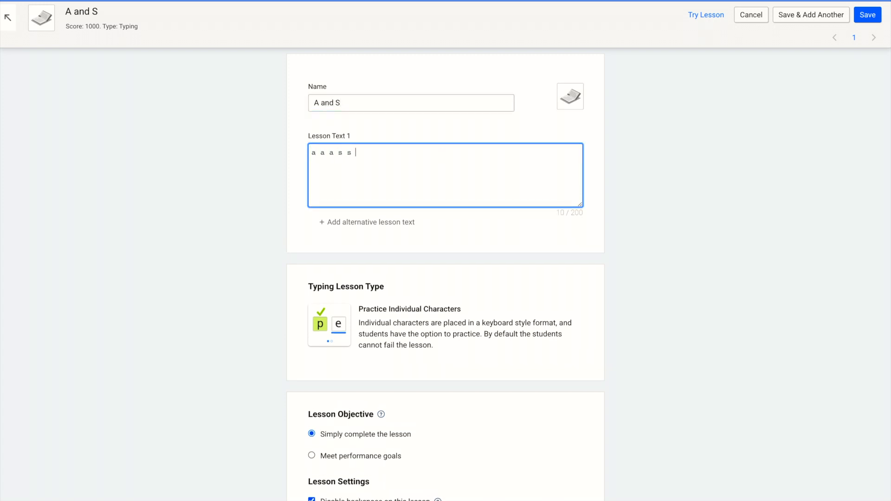
Set the lesson objective to Meet performance goals and turn off the setting that the lesson includes meaningful words.
{"action": "scroll", "coordinate": [233, 433], "scroll_direction": "down", "scroll_amount": 3}
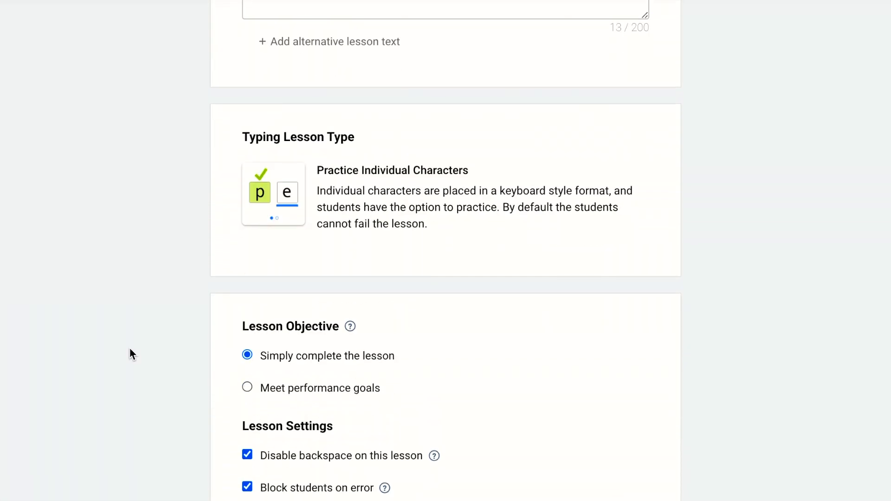
{"action": "scroll", "coordinate": [130, 350], "scroll_direction": "down", "scroll_amount": 2}
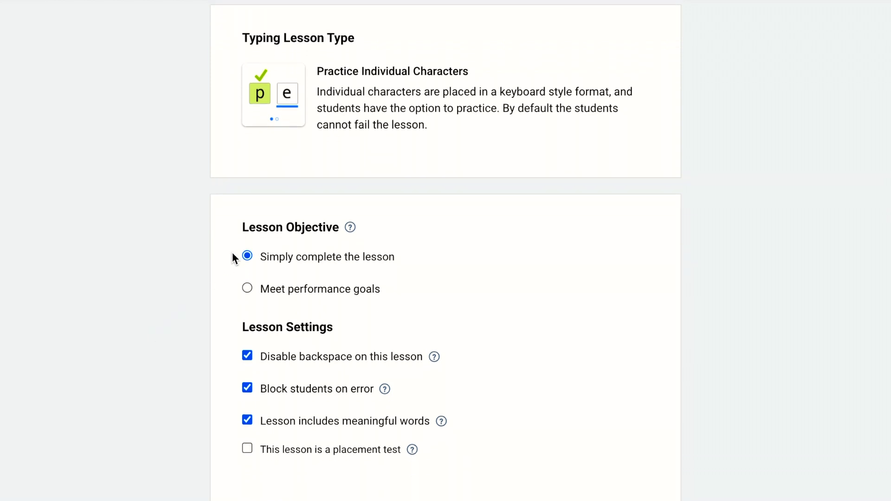
{"action": "left_click", "coordinate": [247, 288]}
{"action": "scroll", "coordinate": [220, 334], "scroll_direction": "down", "scroll_amount": 2}
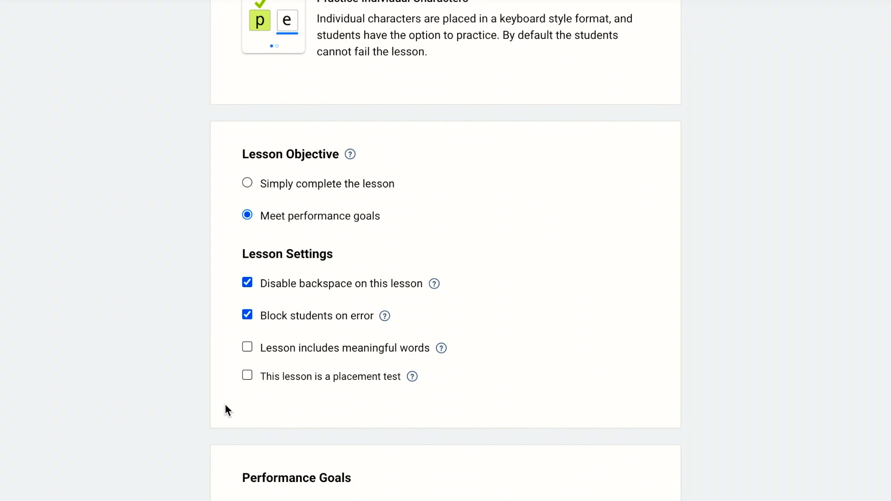
Set the lesson's goal speed to 10 wpm.
{"action": "scroll", "coordinate": [226, 407], "scroll_direction": "down", "scroll_amount": 1}
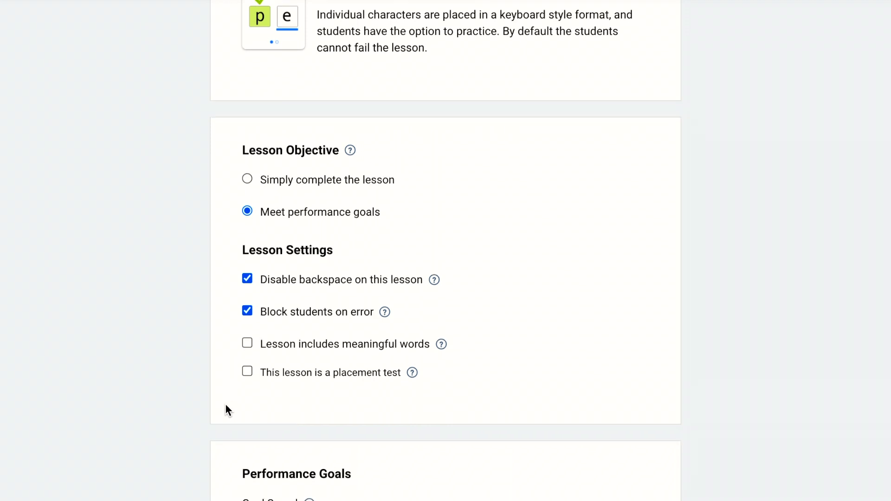
{"action": "scroll", "coordinate": [226, 406], "scroll_direction": "down", "scroll_amount": 2}
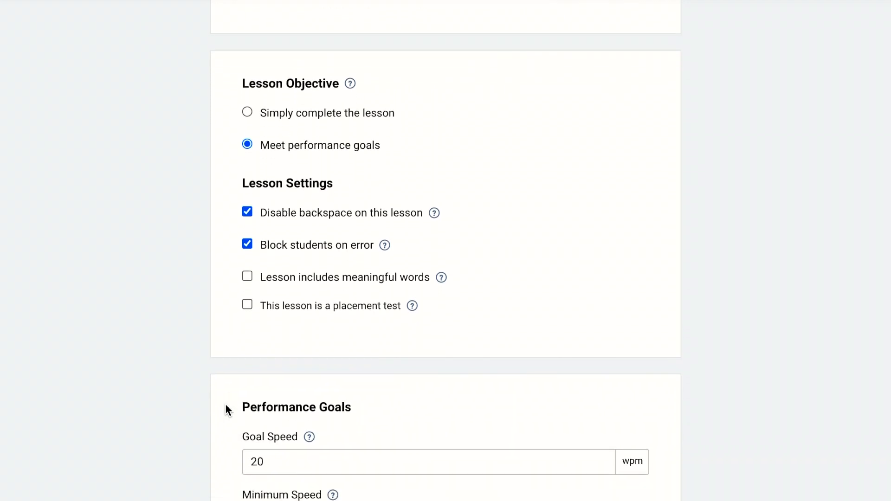
{"action": "scroll", "coordinate": [189, 434], "scroll_direction": "down", "scroll_amount": 3}
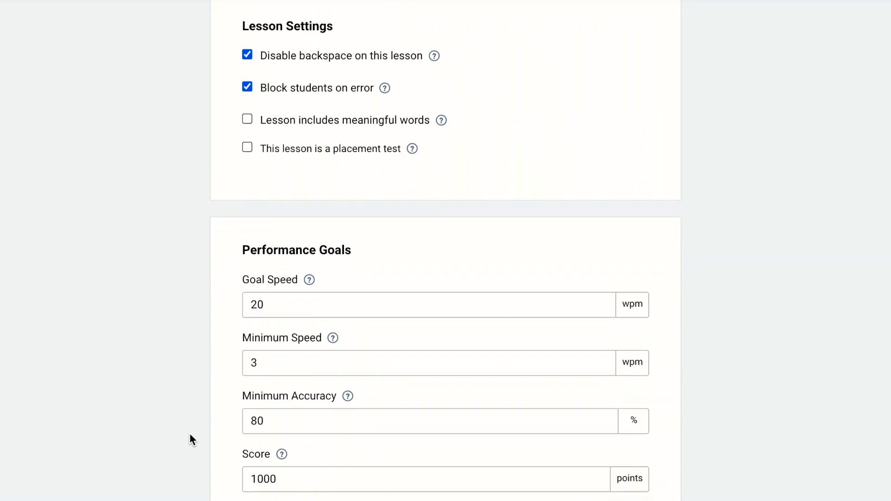
{"action": "left_click", "coordinate": [281, 303]}
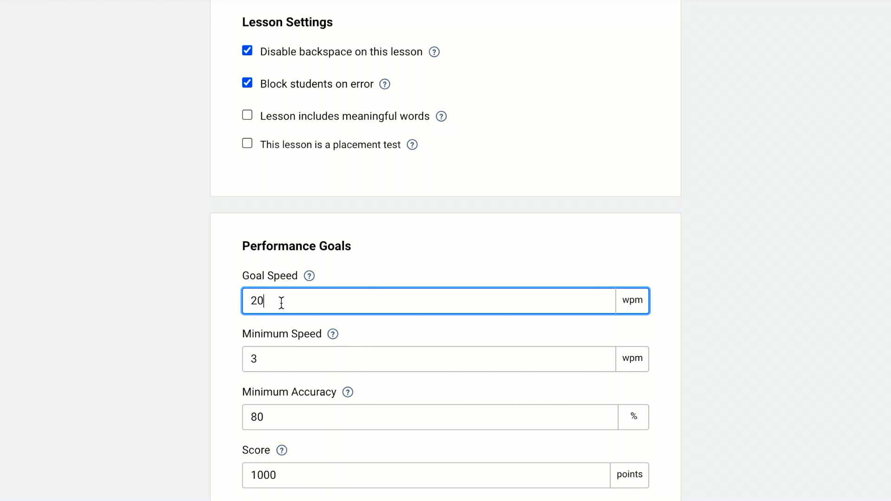
{"action": "key", "text": "BackSpace"}
{"action": "key", "text": "BackSpace"}
{"action": "type", "text": "10"}
{"action": "left_click", "coordinate": [120, 318]}
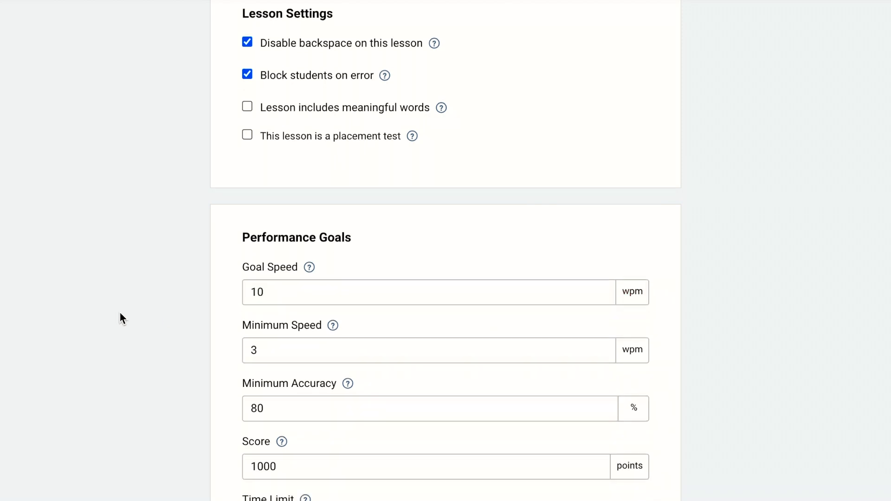
Set the lesson's score to 500 points.
{"action": "scroll", "coordinate": [119, 313], "scroll_direction": "down", "scroll_amount": 2}
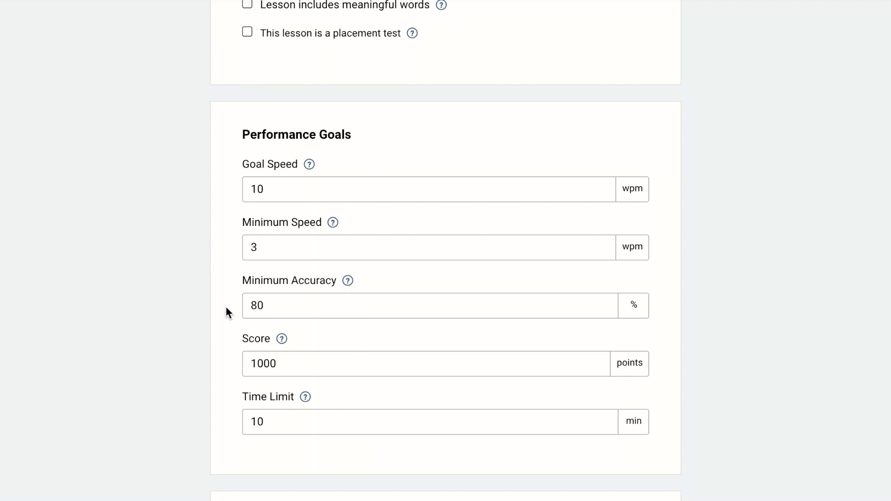
{"action": "scroll", "coordinate": [225, 307], "scroll_direction": "down", "scroll_amount": 1}
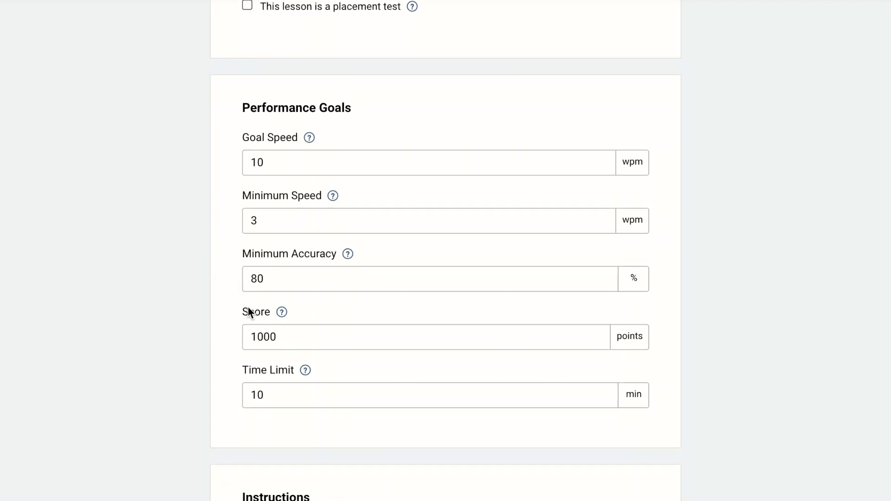
{"action": "left_click", "coordinate": [287, 338]}
{"action": "key", "text": "BackSpace"}
{"action": "key", "text": "BackSpace"}
{"action": "key", "text": "BackSpace"}
{"action": "key", "text": "BackSpace"}
{"action": "type", "text": "50"}
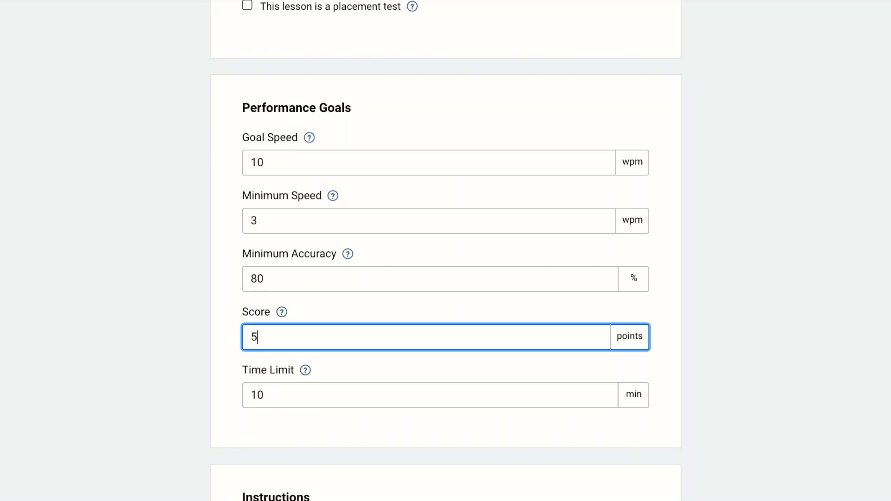
{"action": "type", "text": "0"}
{"action": "left_click", "coordinate": [227, 336]}
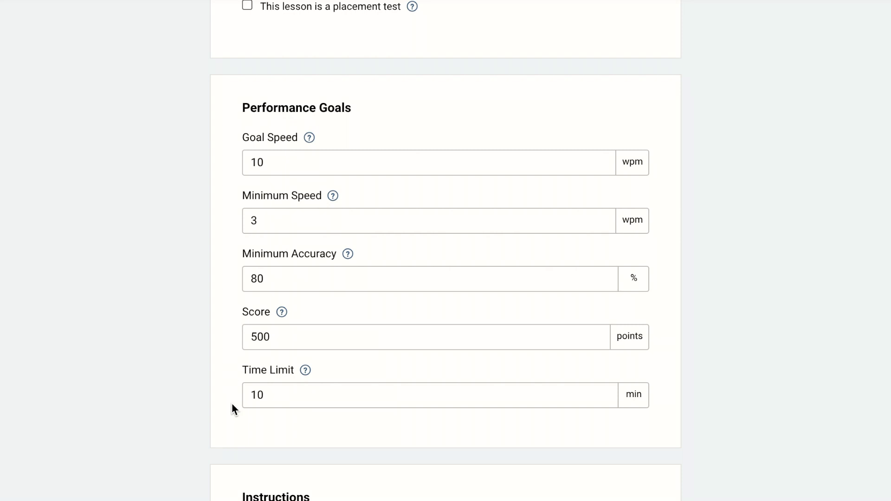
Add an instruction with its placeholder content, save the A and S lesson, and return to the 5th Grade plan.
{"action": "left_click", "coordinate": [361, 433]}
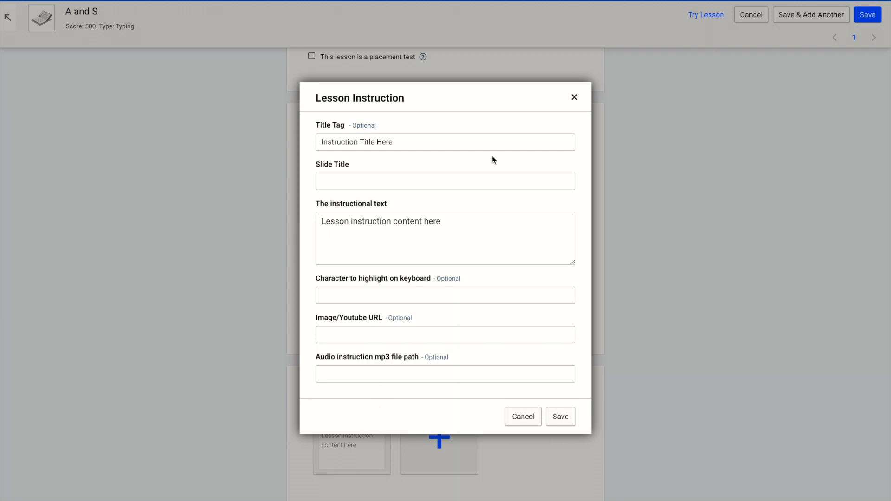
{"action": "left_click", "coordinate": [573, 97]}
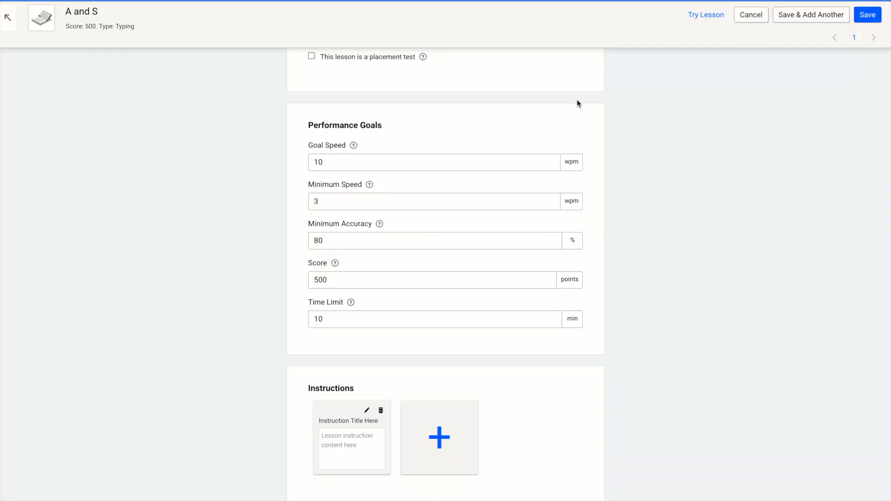
{"action": "left_click", "coordinate": [863, 15]}
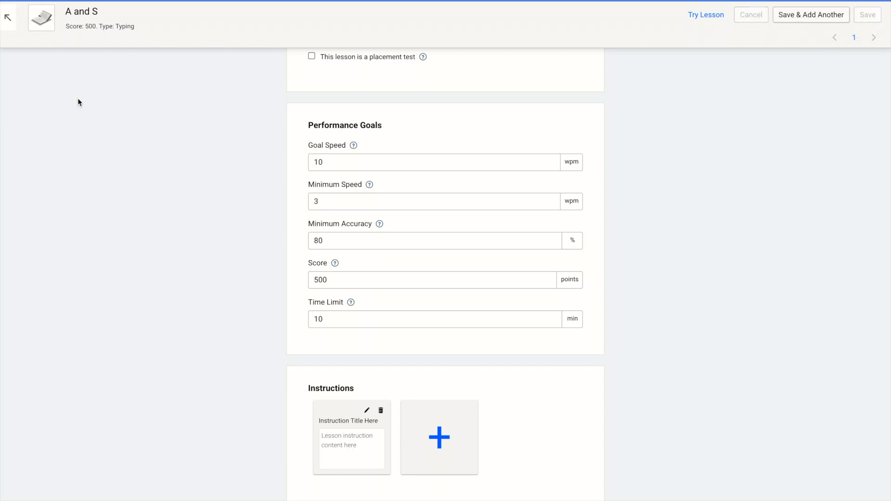
{"action": "left_click", "coordinate": [9, 19]}
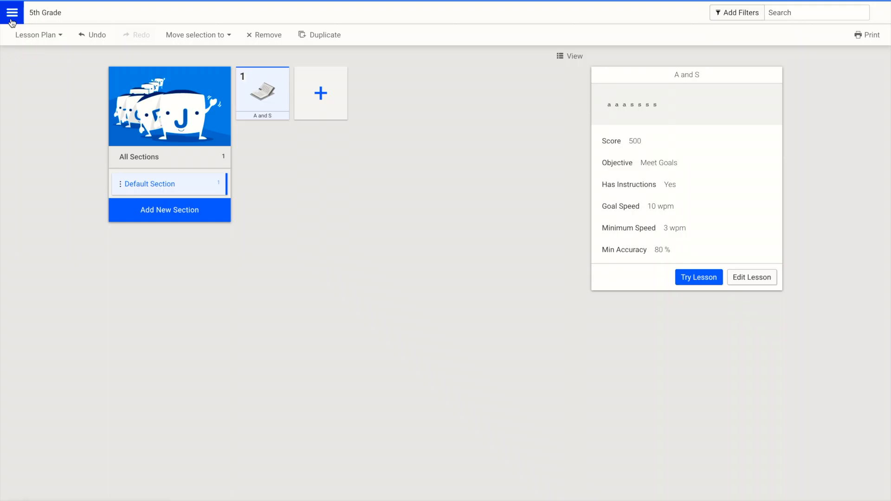
Leave the 5th Grade plan and open the lesson plan progress of the first student in the Students list.
{"action": "left_click", "coordinate": [13, 15]}
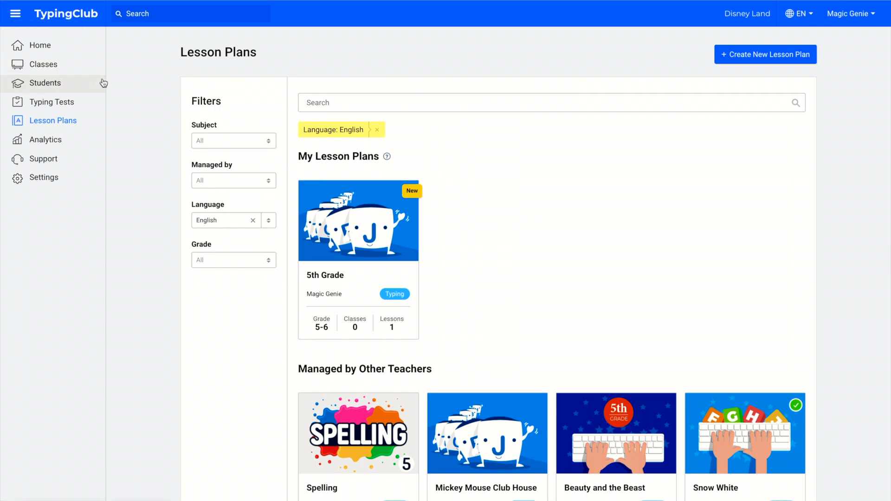
{"action": "left_click", "coordinate": [45, 84]}
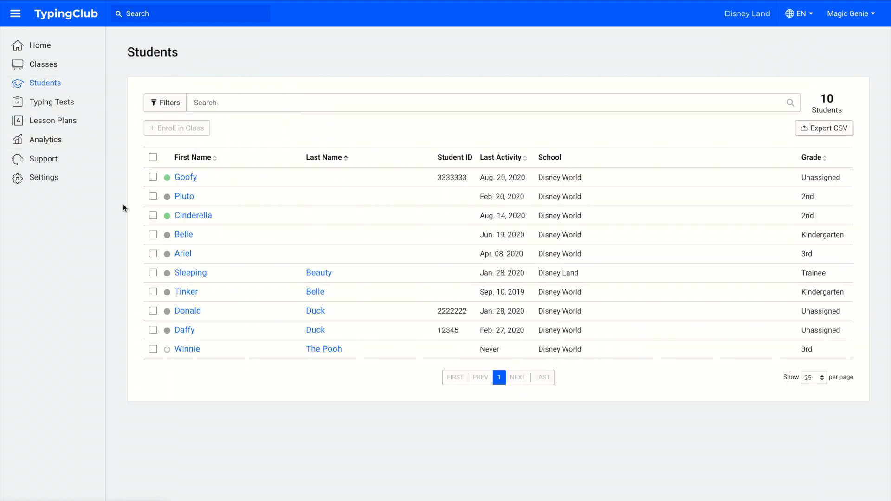
{"action": "left_click", "coordinate": [190, 178]}
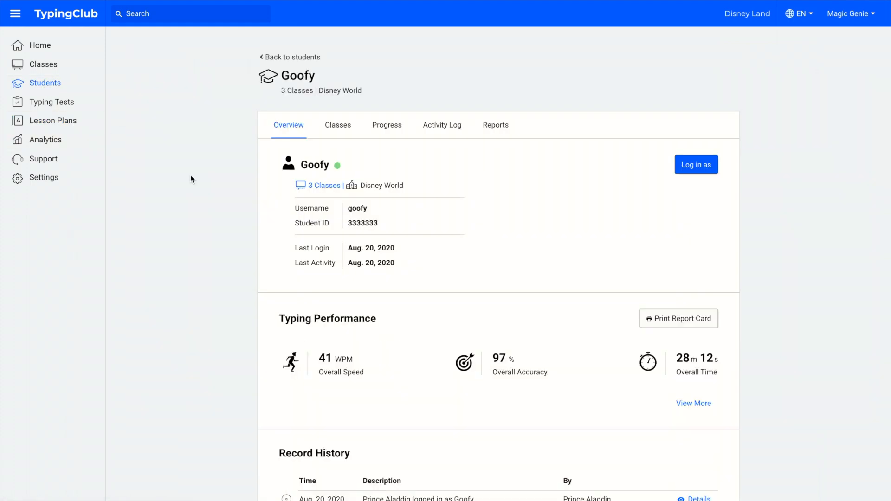
{"action": "left_click", "coordinate": [391, 132]}
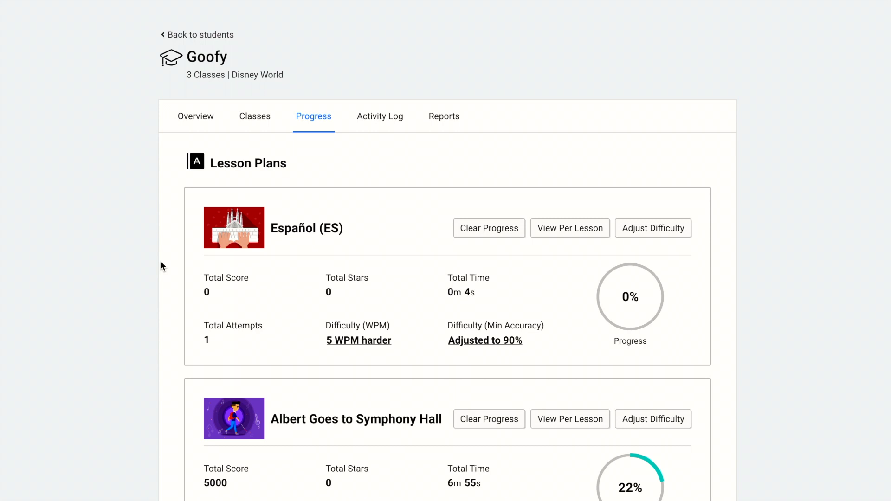
Adjust the student's difficulty for the Español (ES) lesson plan by setting the minimum required accuracy to 80% and apply it.
{"action": "scroll", "coordinate": [161, 263], "scroll_direction": "down", "scroll_amount": 2}
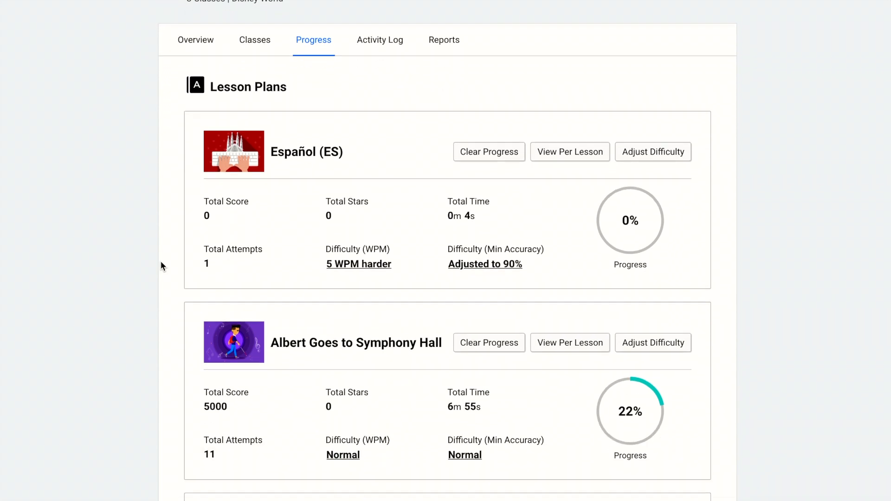
{"action": "left_click", "coordinate": [375, 260]}
{"action": "left_click", "coordinate": [370, 264]}
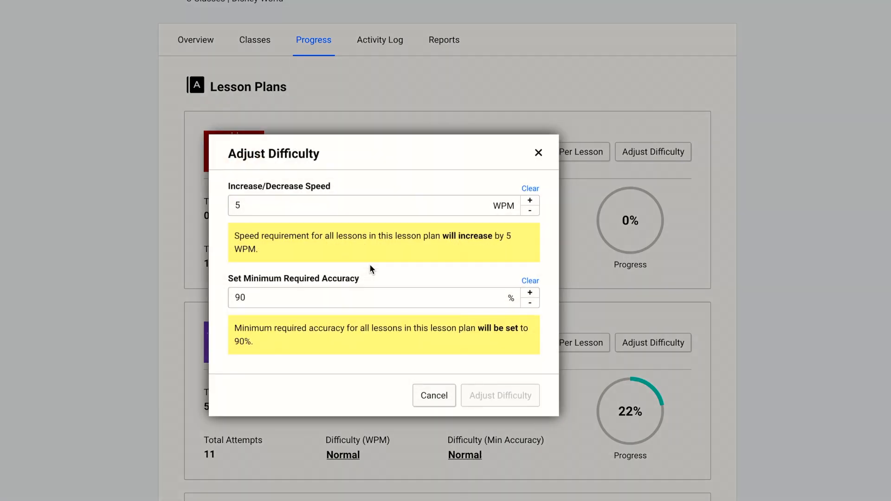
{"action": "left_click", "coordinate": [314, 202]}
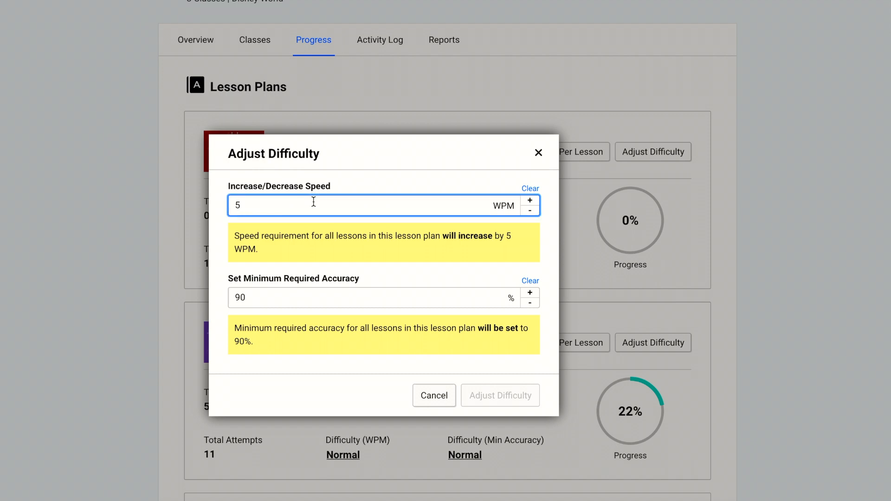
{"action": "left_click", "coordinate": [294, 297]}
{"action": "key", "text": "BackSpace"}
{"action": "key", "text": "BackSpace"}
{"action": "type", "text": "80"}
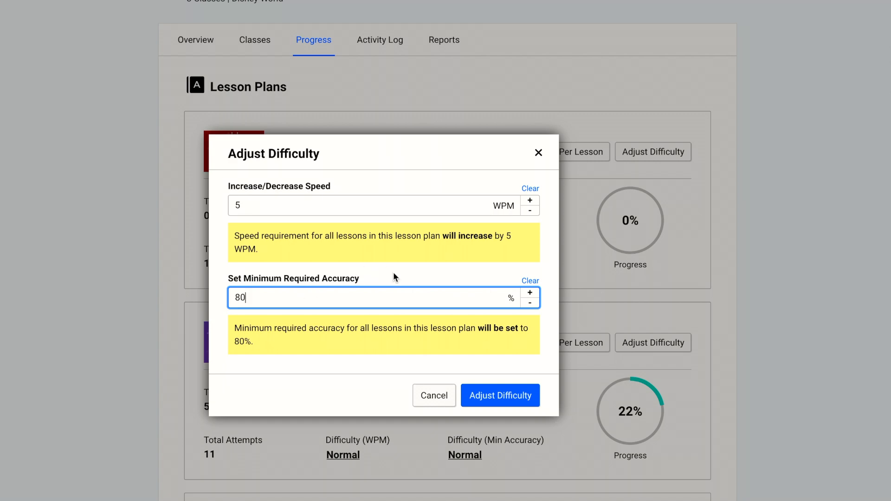
{"action": "left_click", "coordinate": [489, 396]}
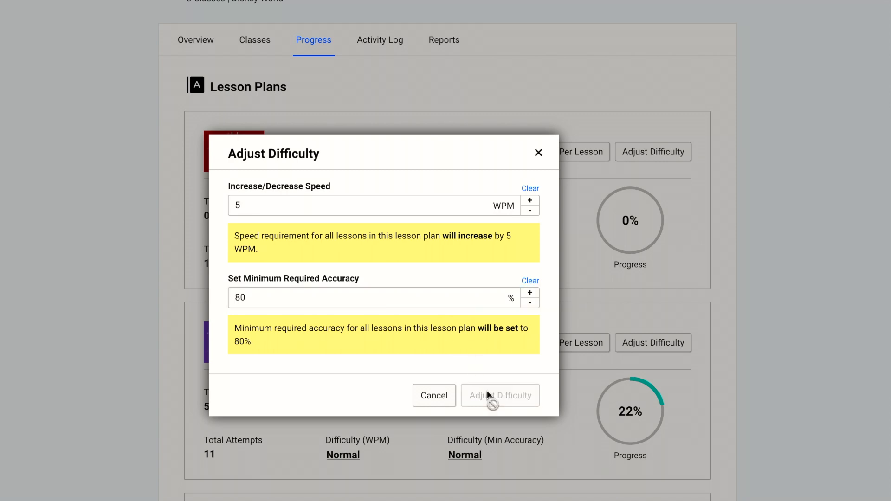